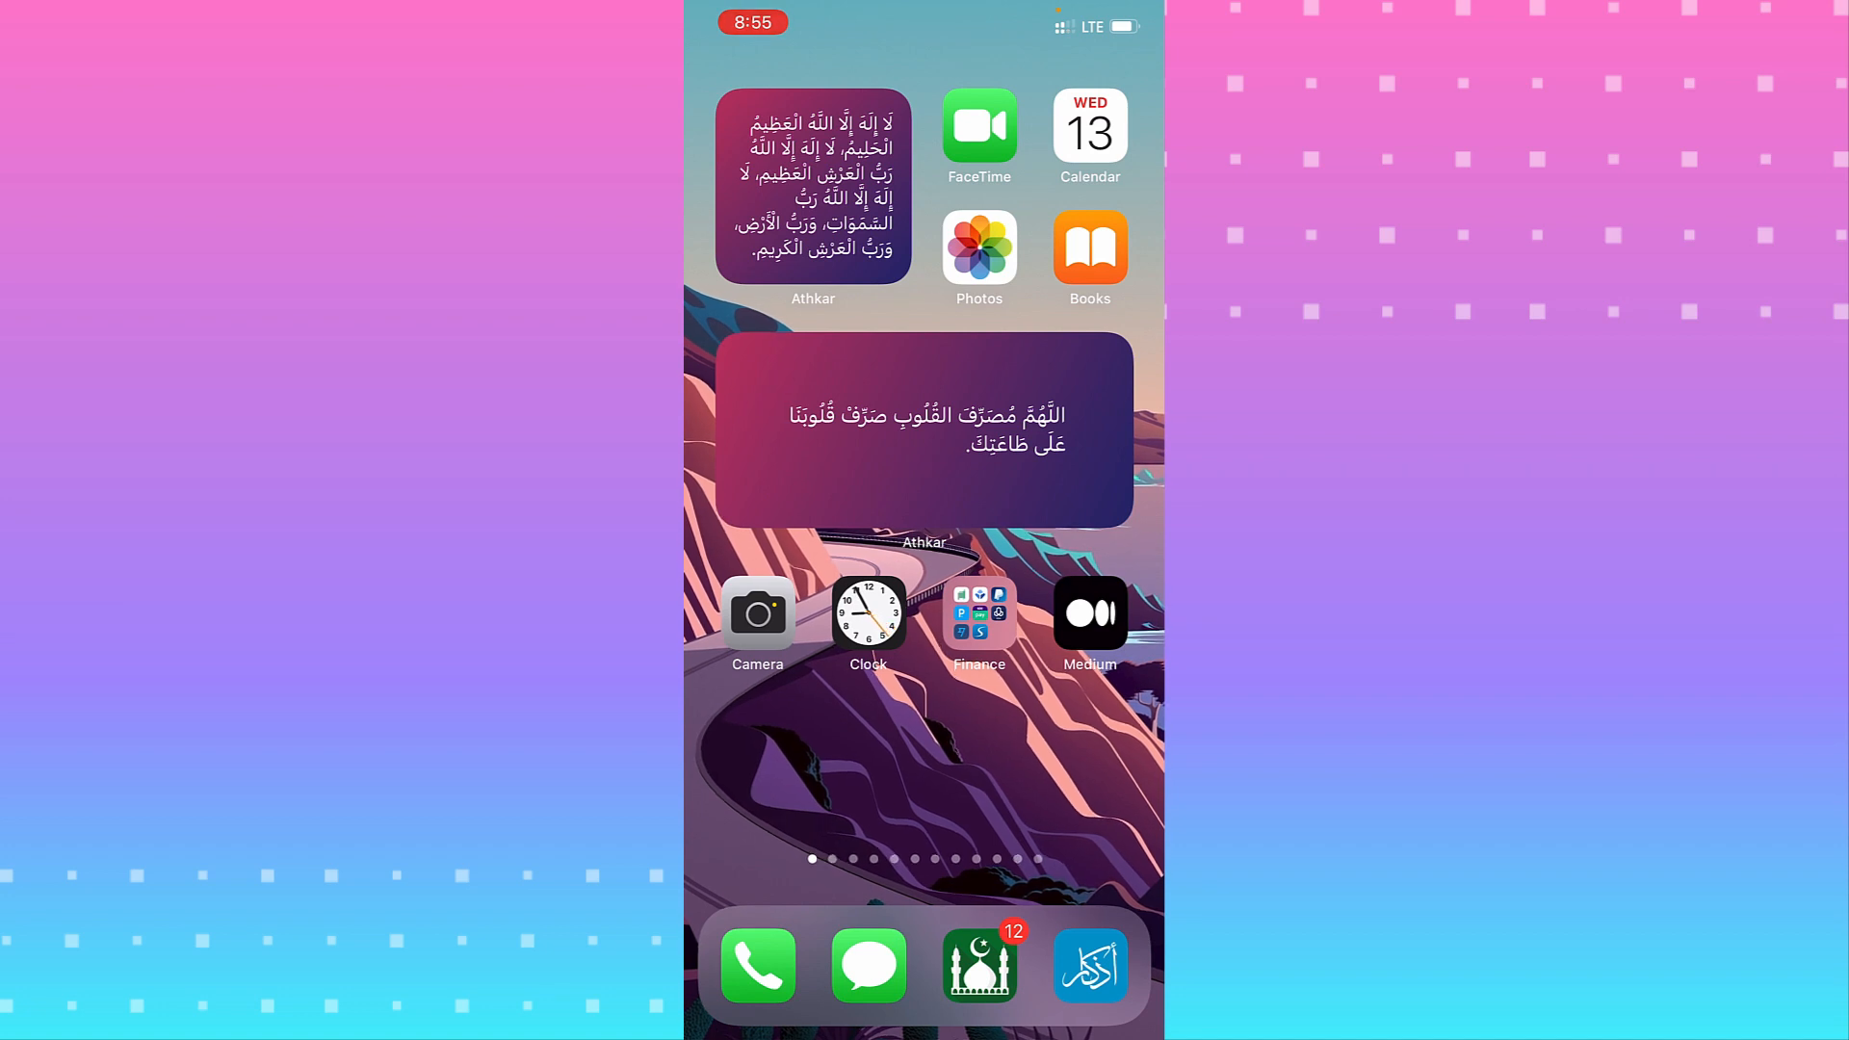
Pull down Spotlight search and switch the keyboard to English to look up Safari
{"action": "left_click_drag", "start_coordinate": [925, 433], "coordinate": [925, 751]}
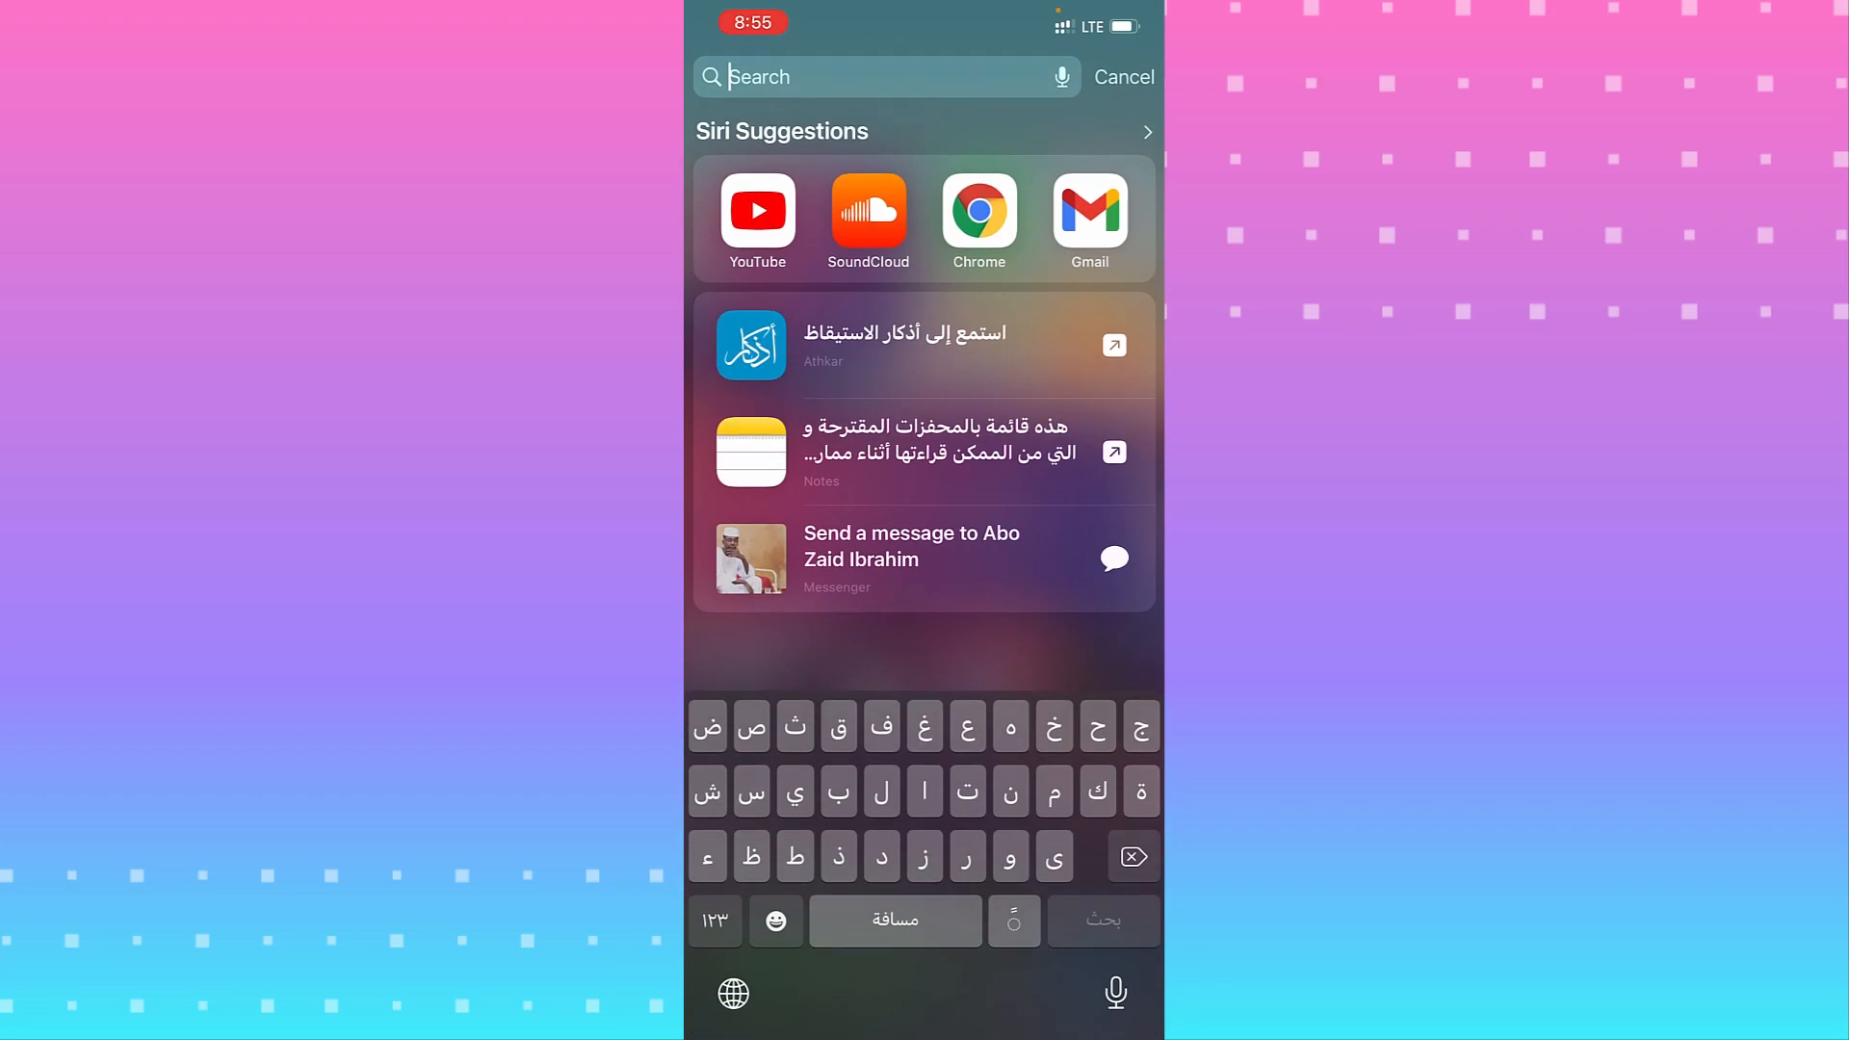
{"action": "left_click", "coordinate": [734, 995]}
{"action": "type", "text": "s"}
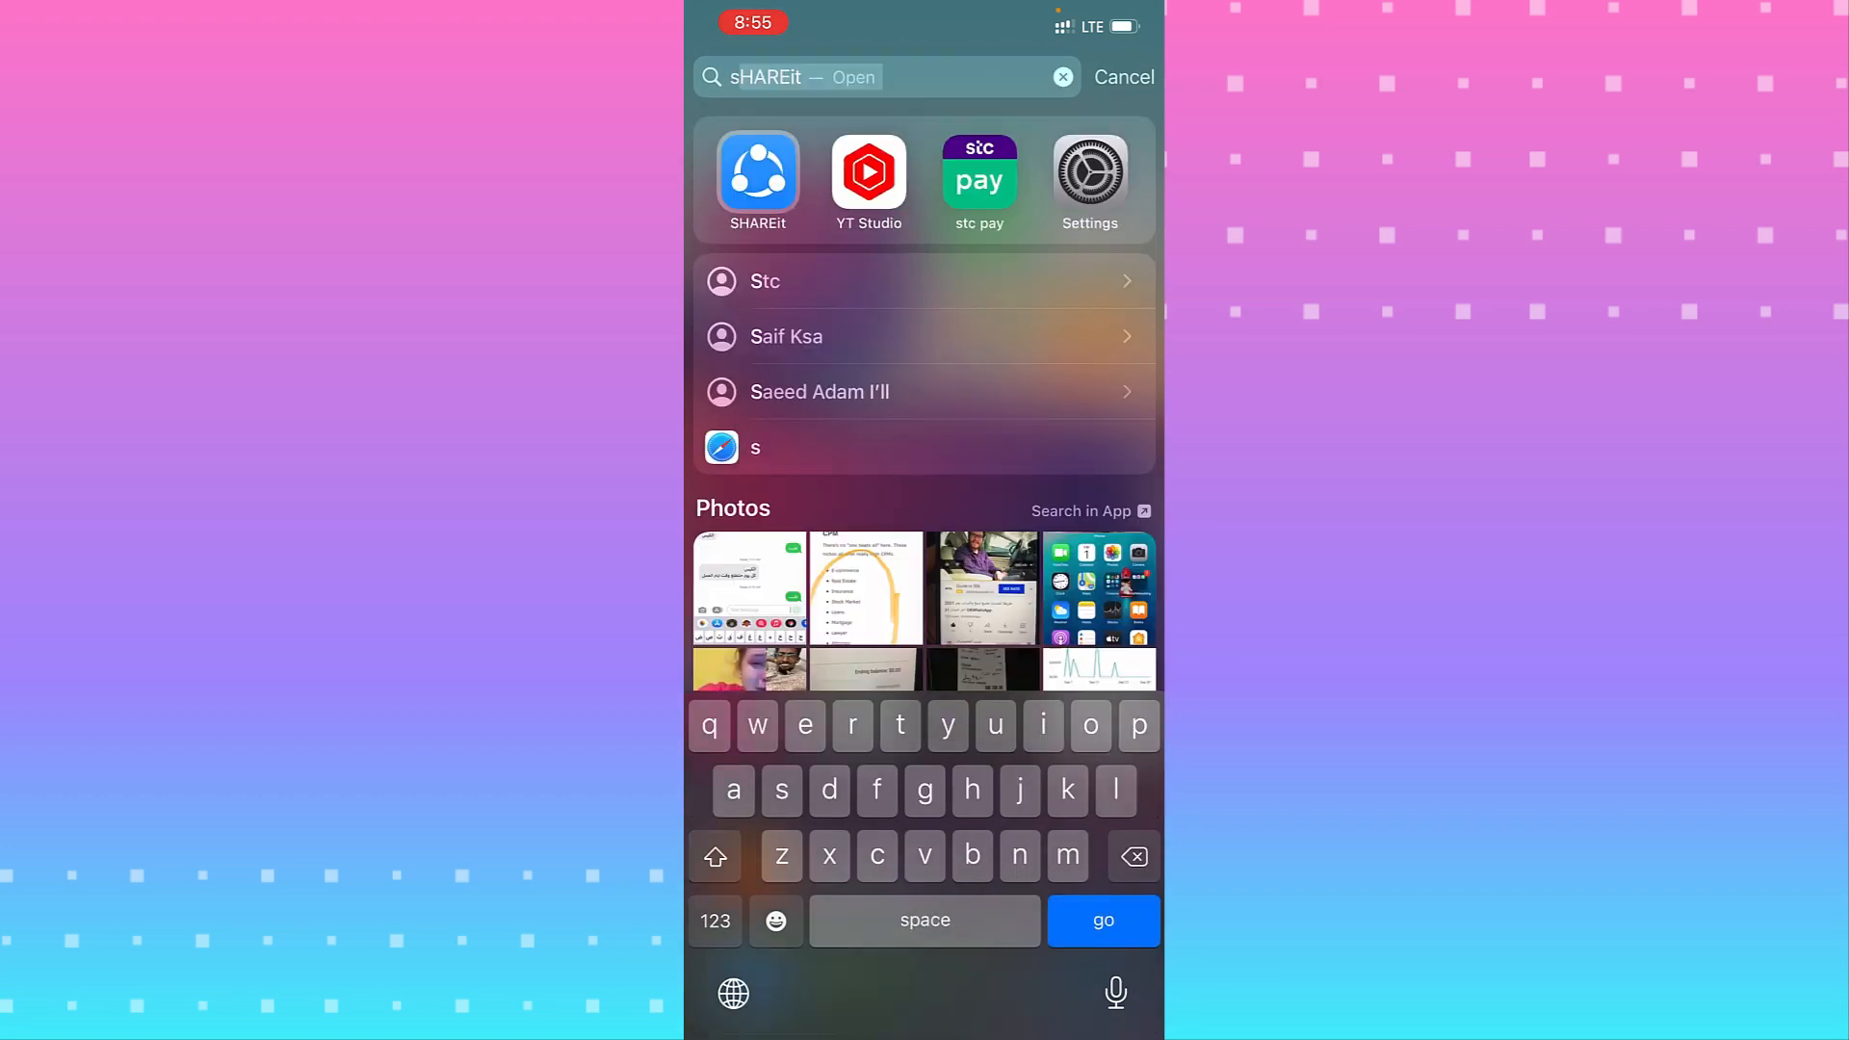
{"action": "type", "text": "a"}
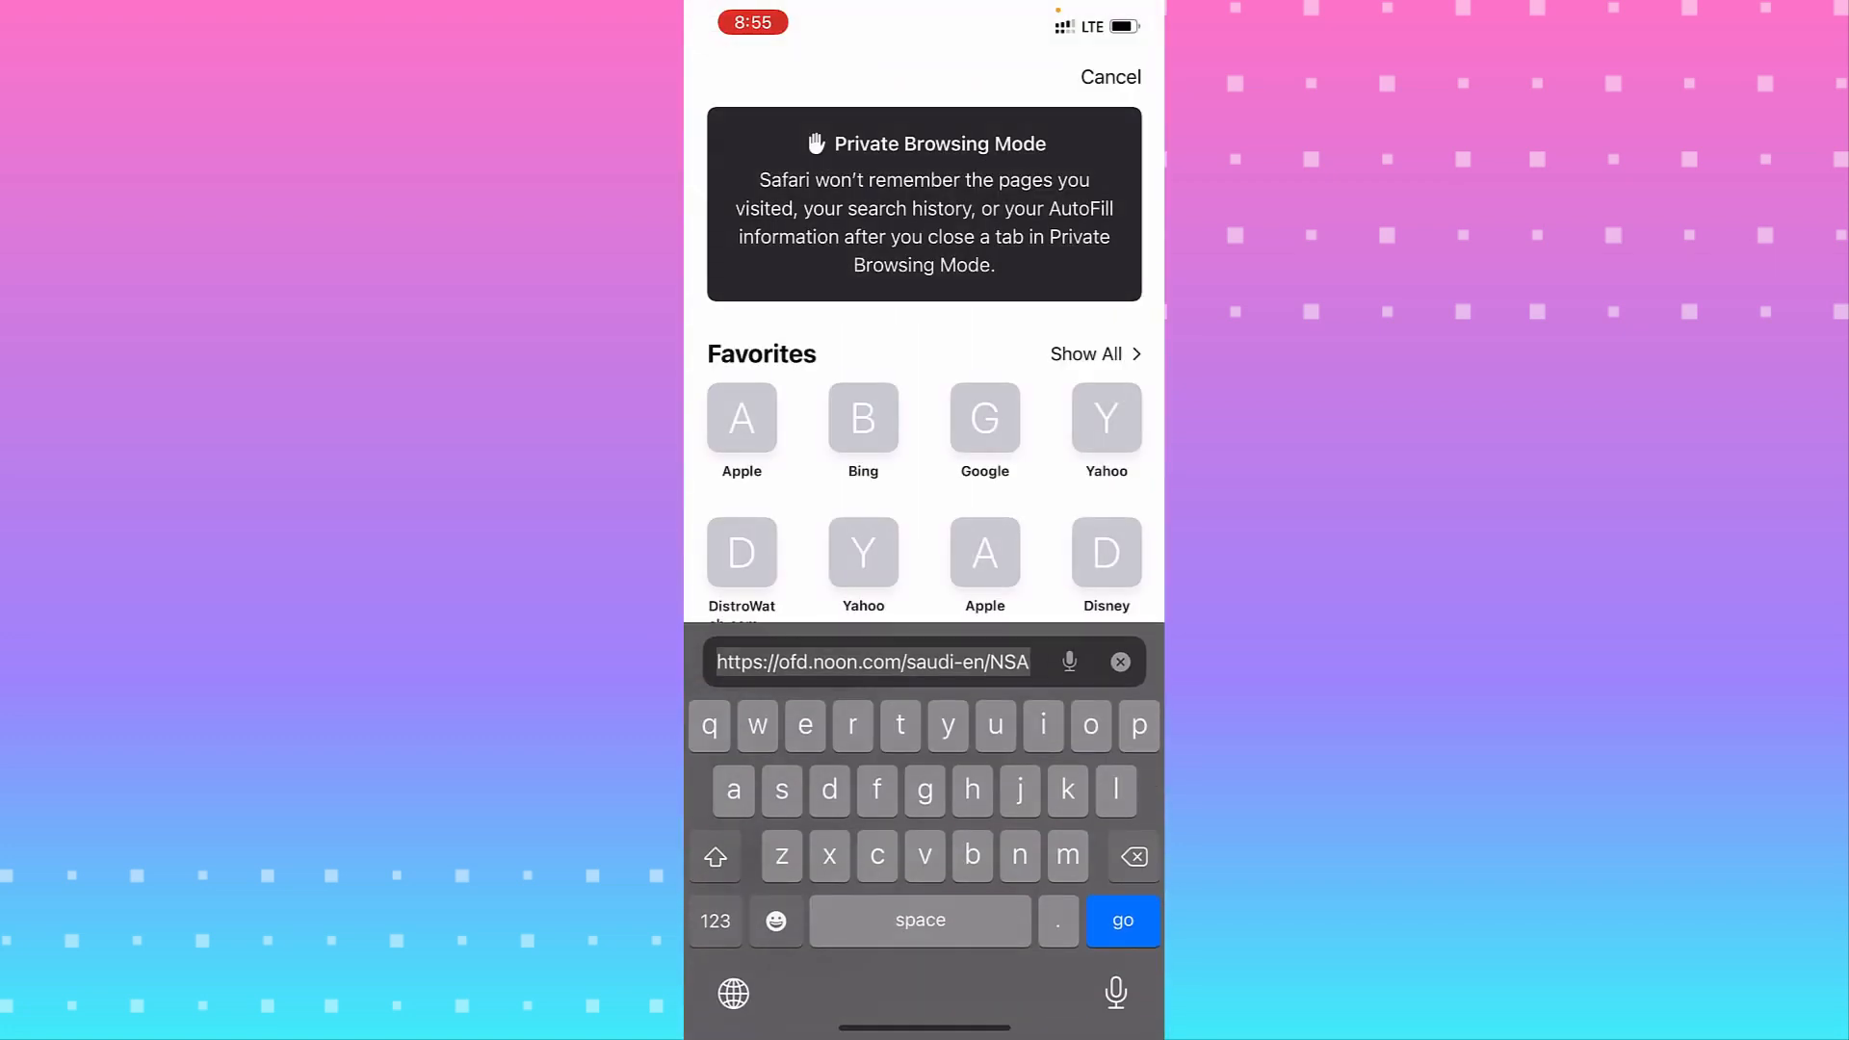
Replace the address bar contents with 'apple id' and run the Google search
{"action": "key", "text": "BackSpace"}
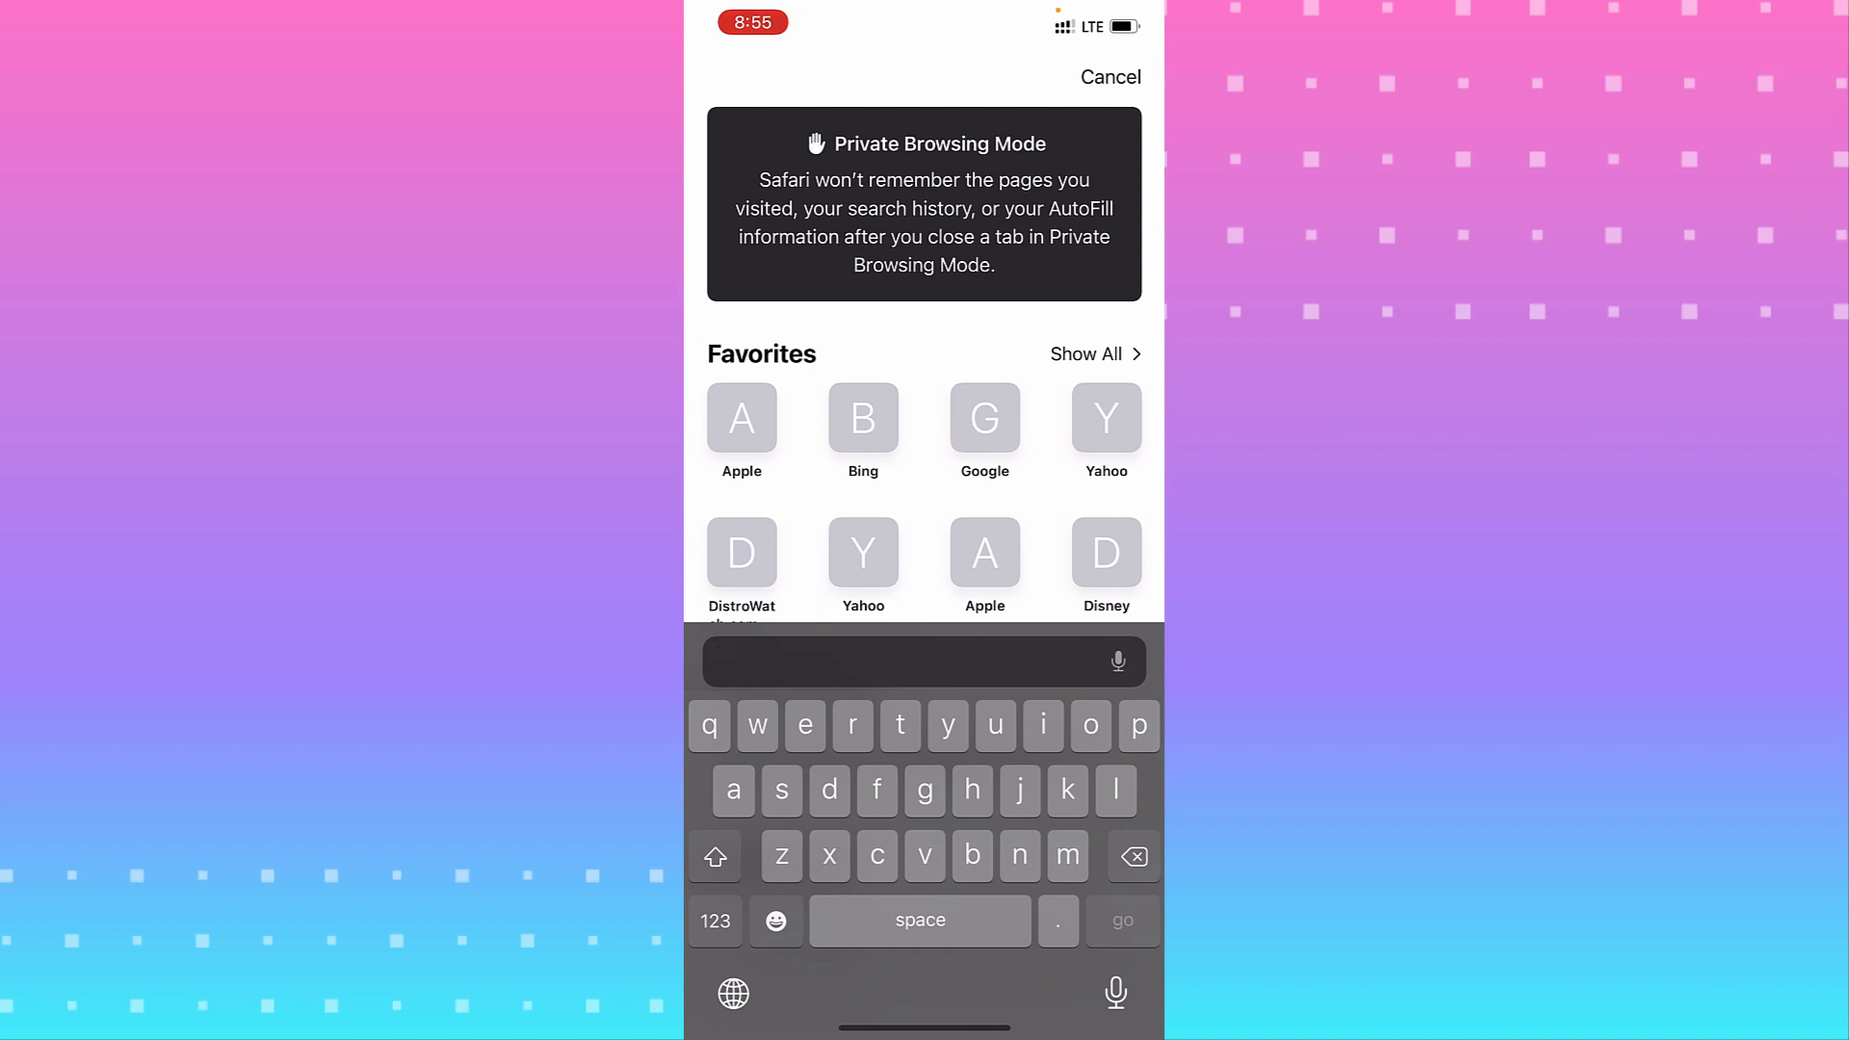
{"action": "type", "text": "app"}
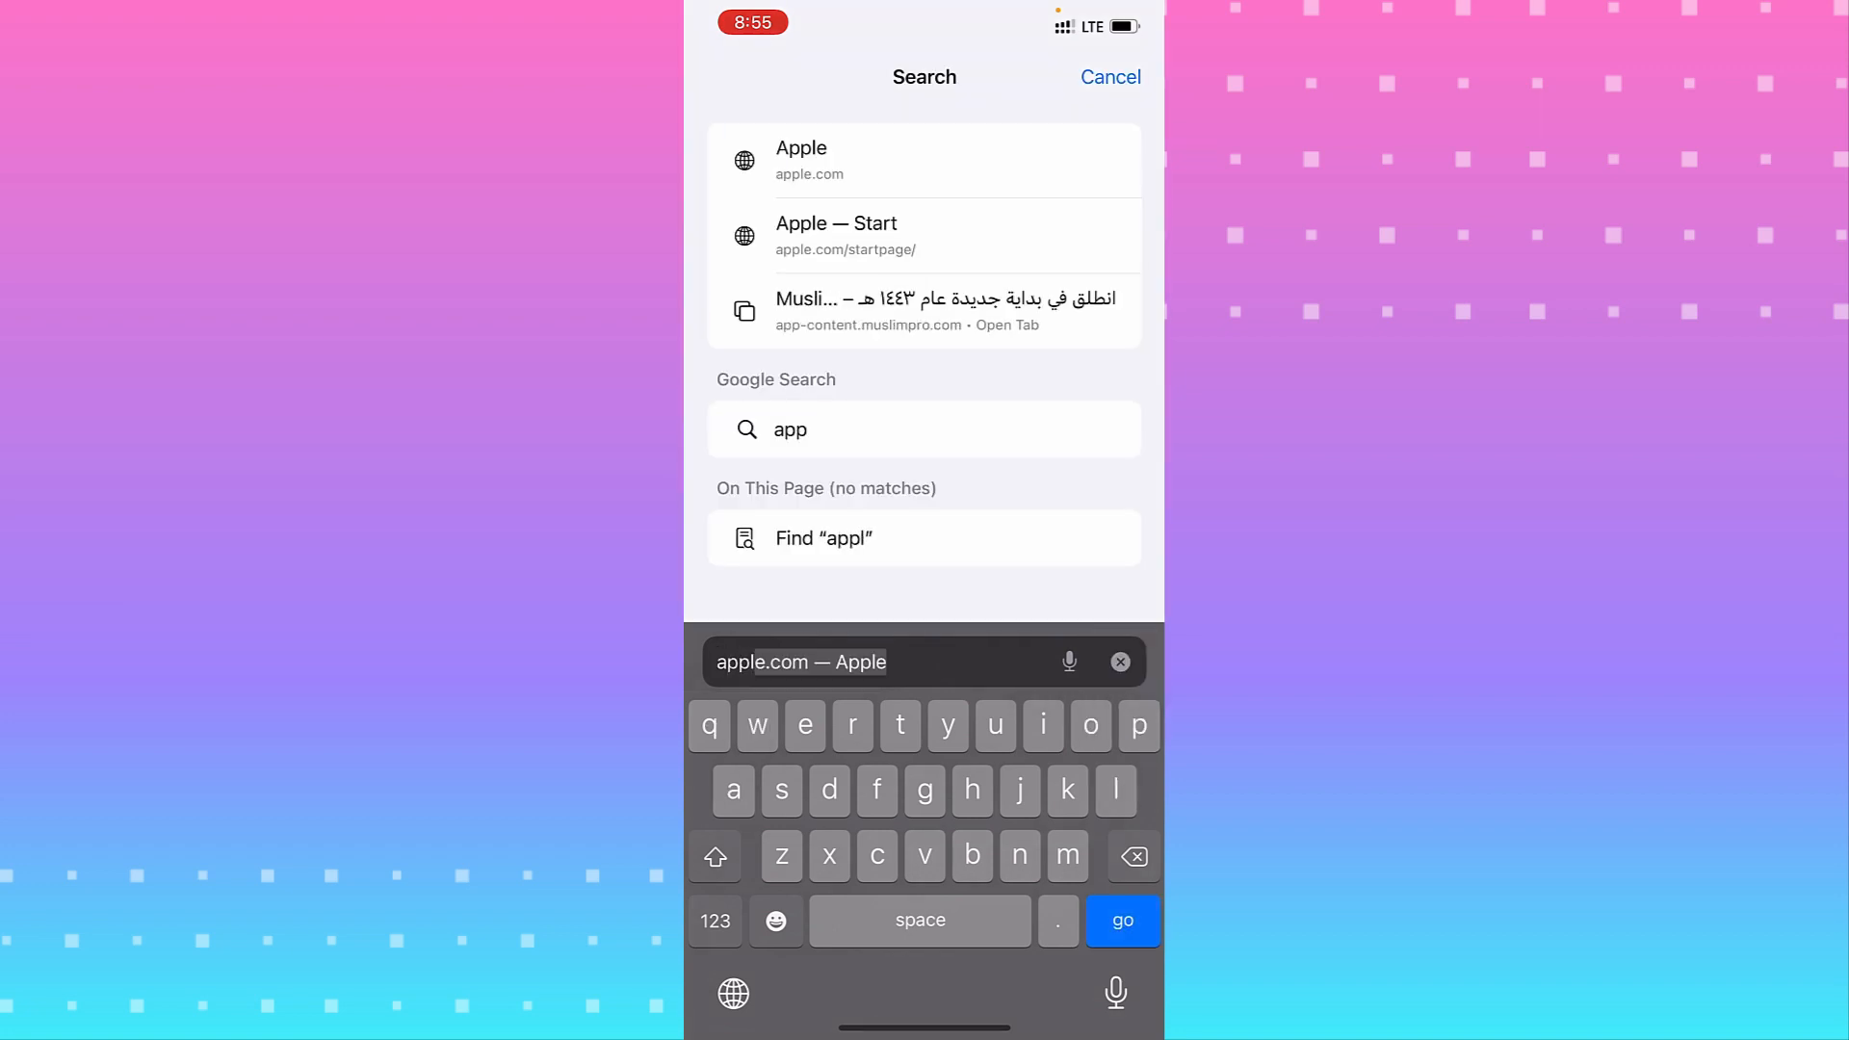
{"action": "type", "text": "le "}
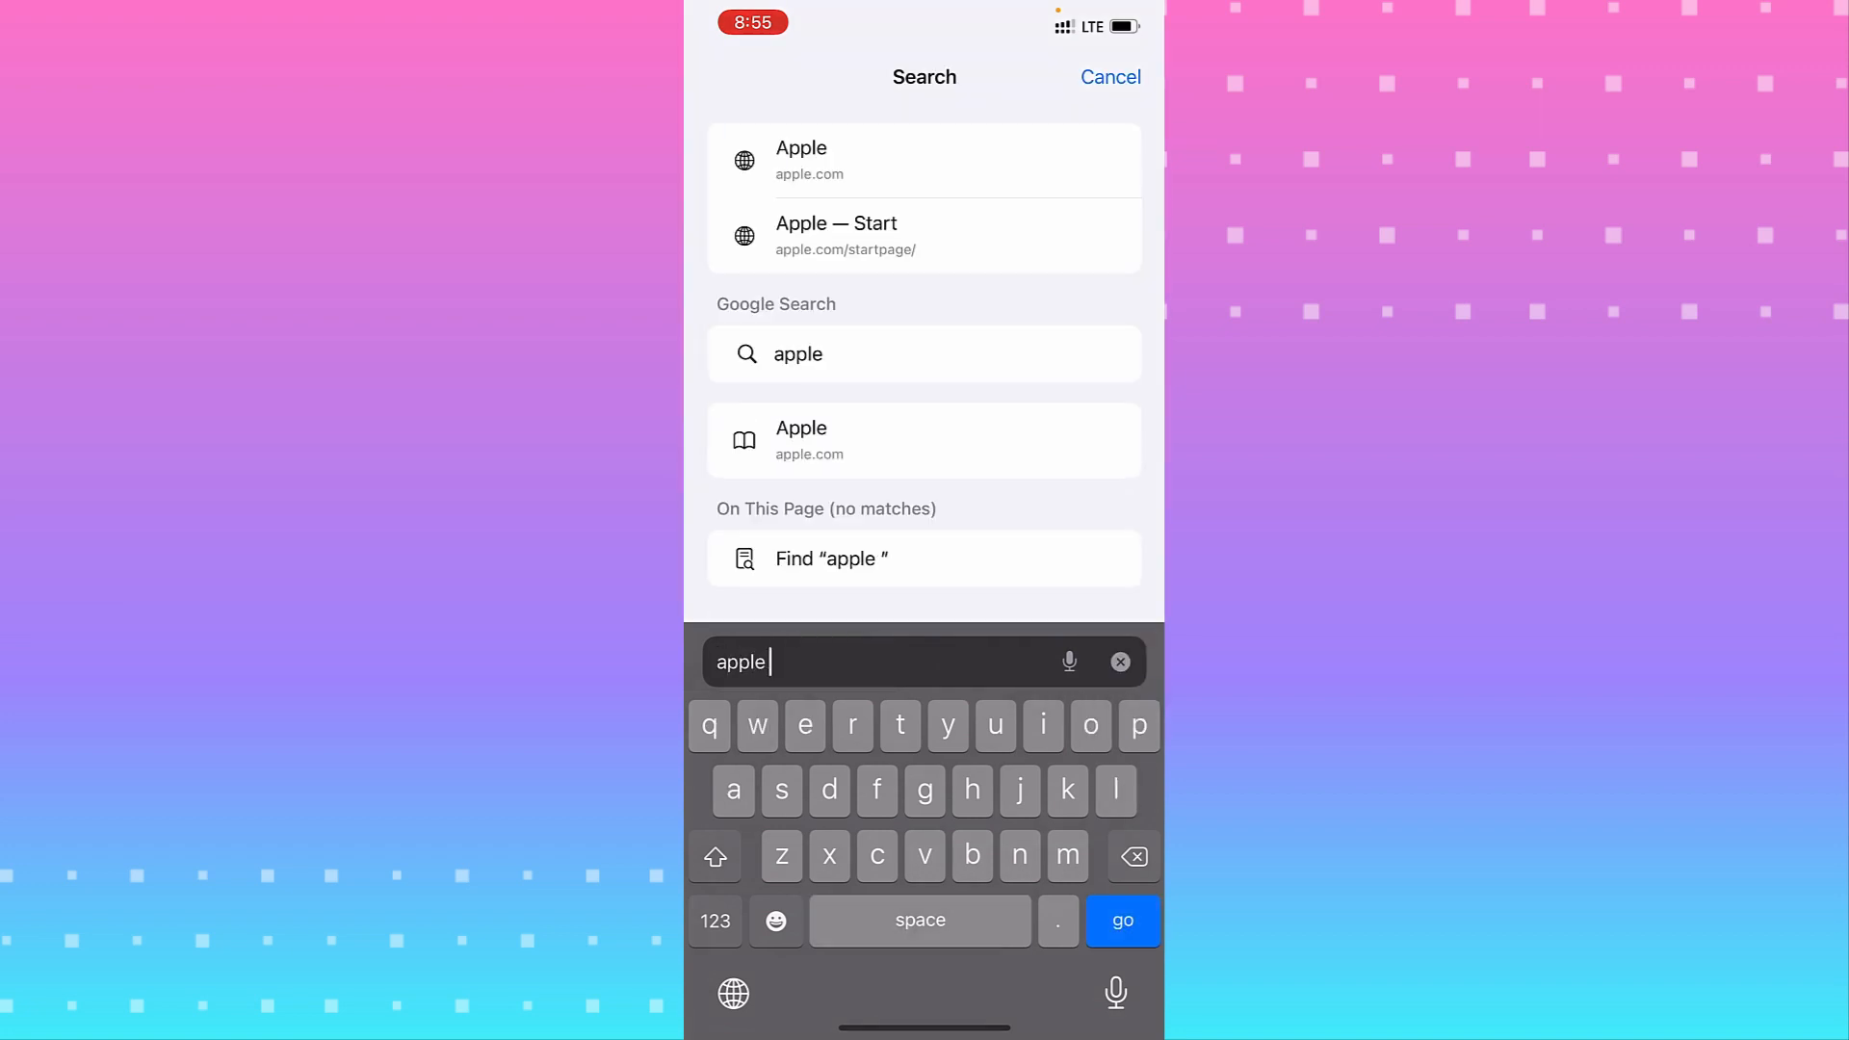
{"action": "type", "text": "id"}
{"action": "key", "text": "Return"}
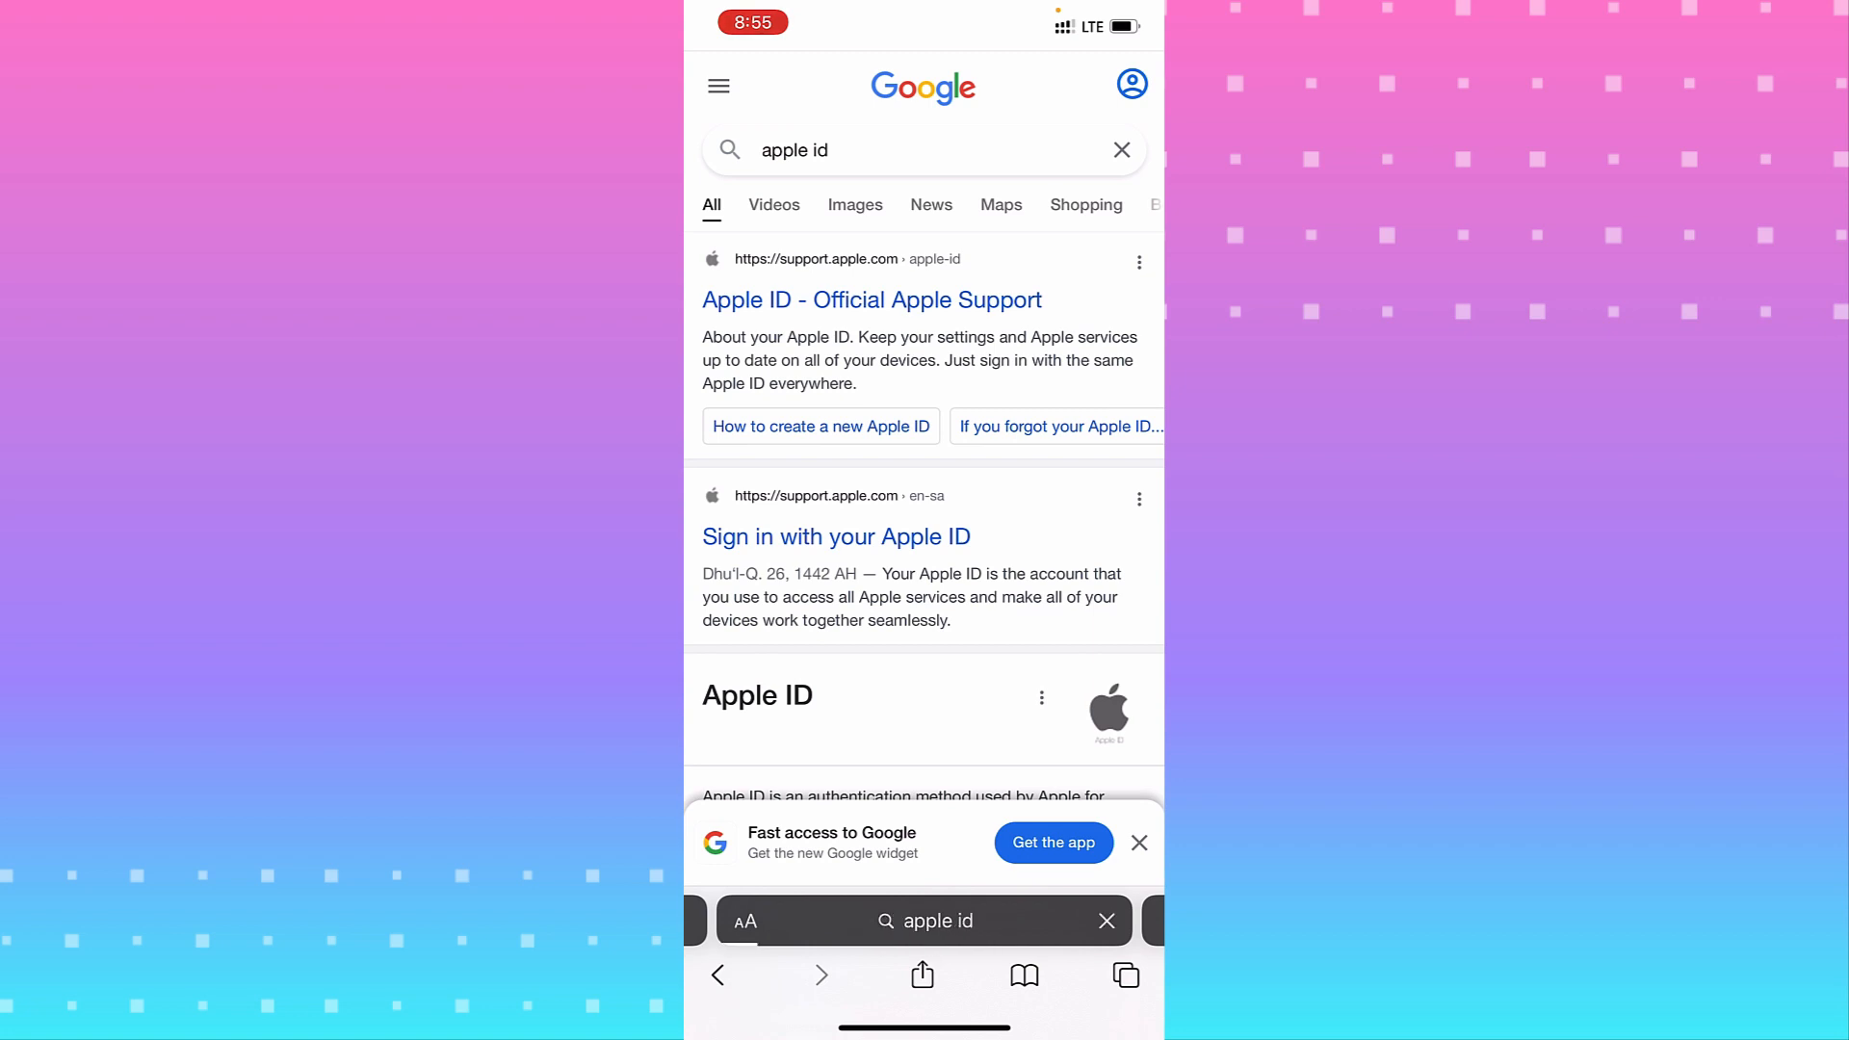
{"action": "scroll", "coordinate": [925, 520], "scroll_direction": "down", "scroll_amount": 3}
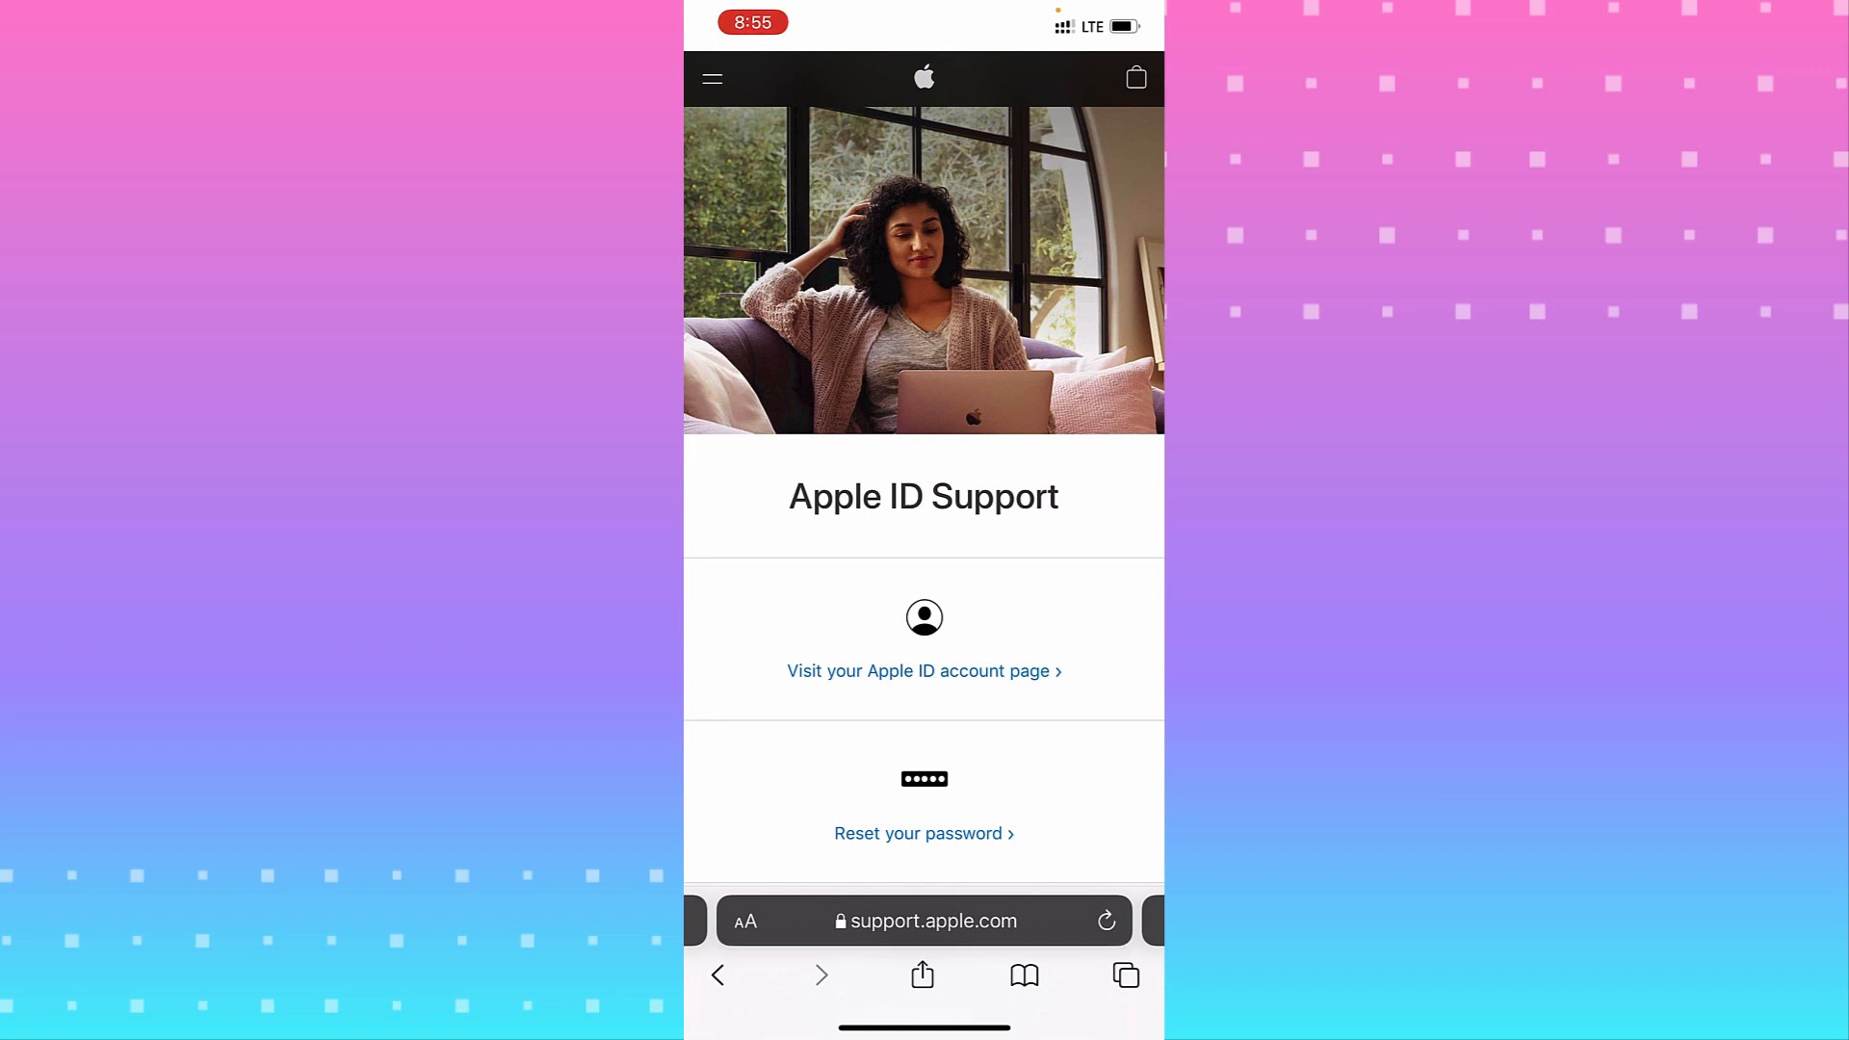
{"action": "scroll", "coordinate": [925, 780], "scroll_direction": "down", "scroll_amount": 1}
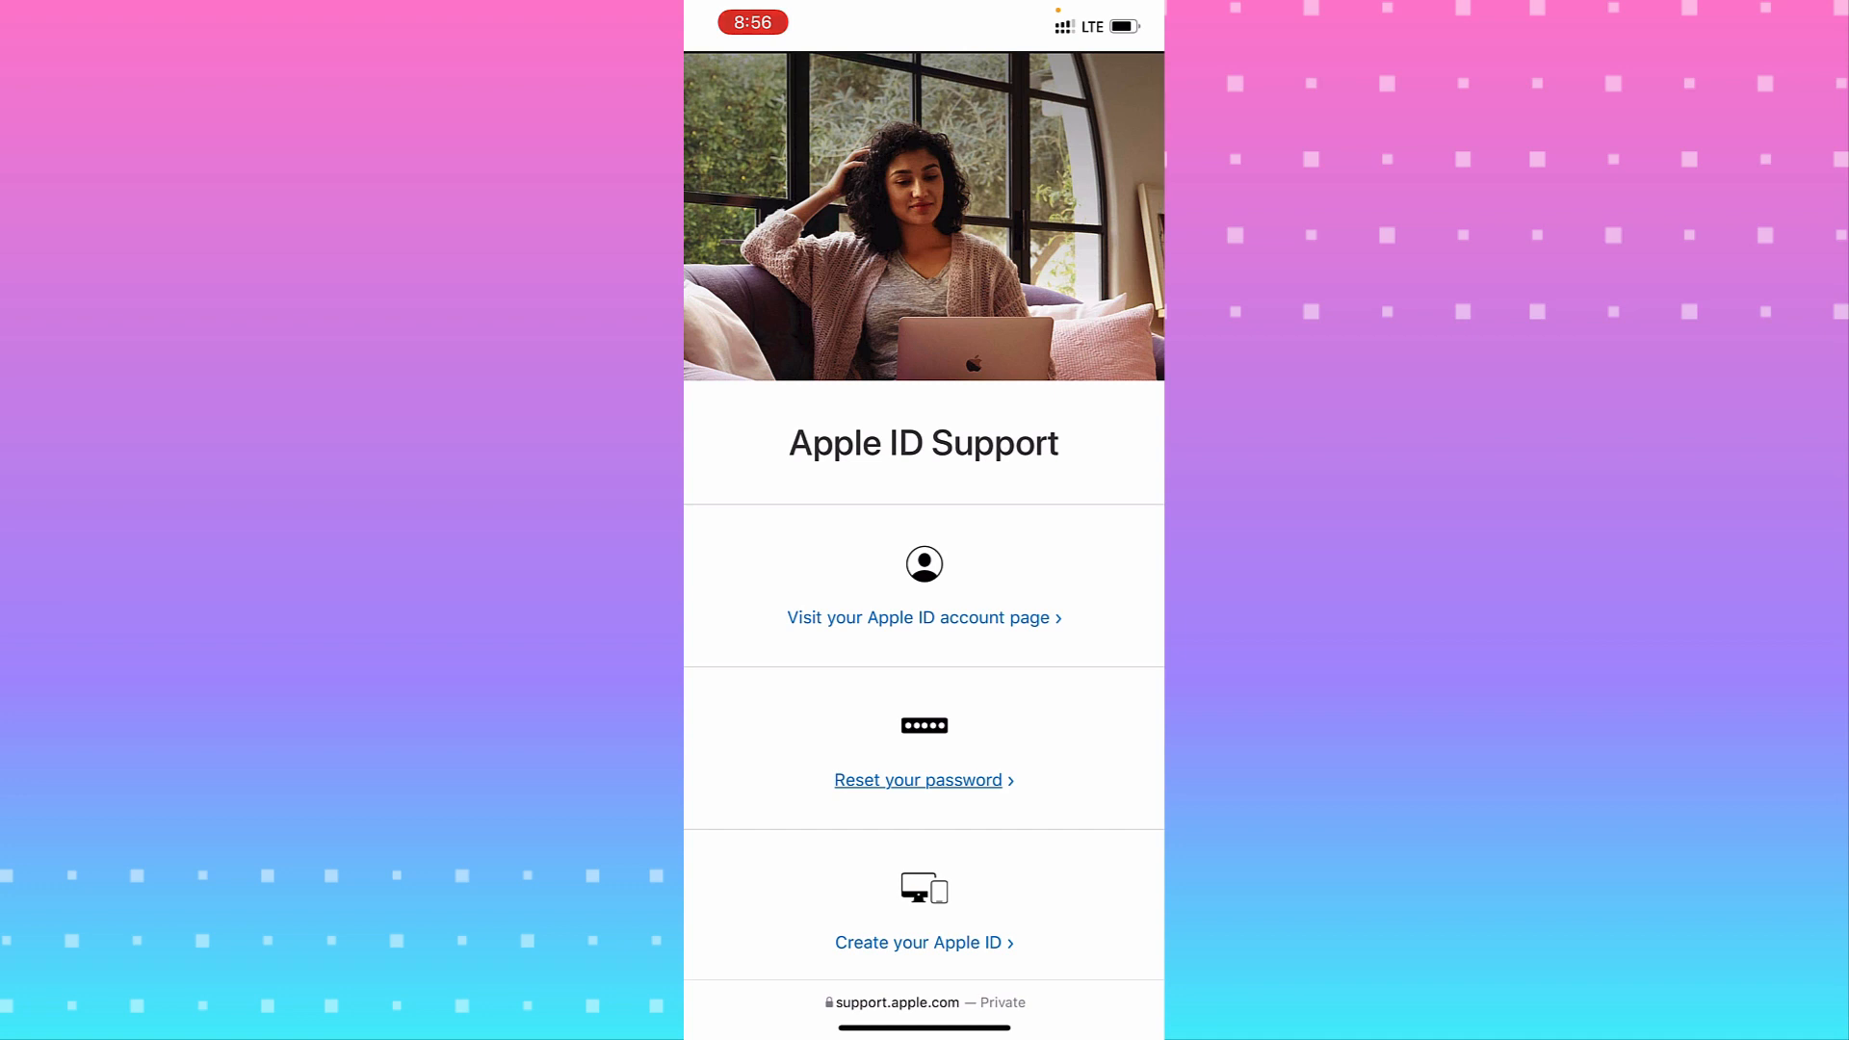
Read 'Reset your password', then follow 'Did you forget your Apple ID?' help link
{"action": "left_click", "coordinate": [916, 781]}
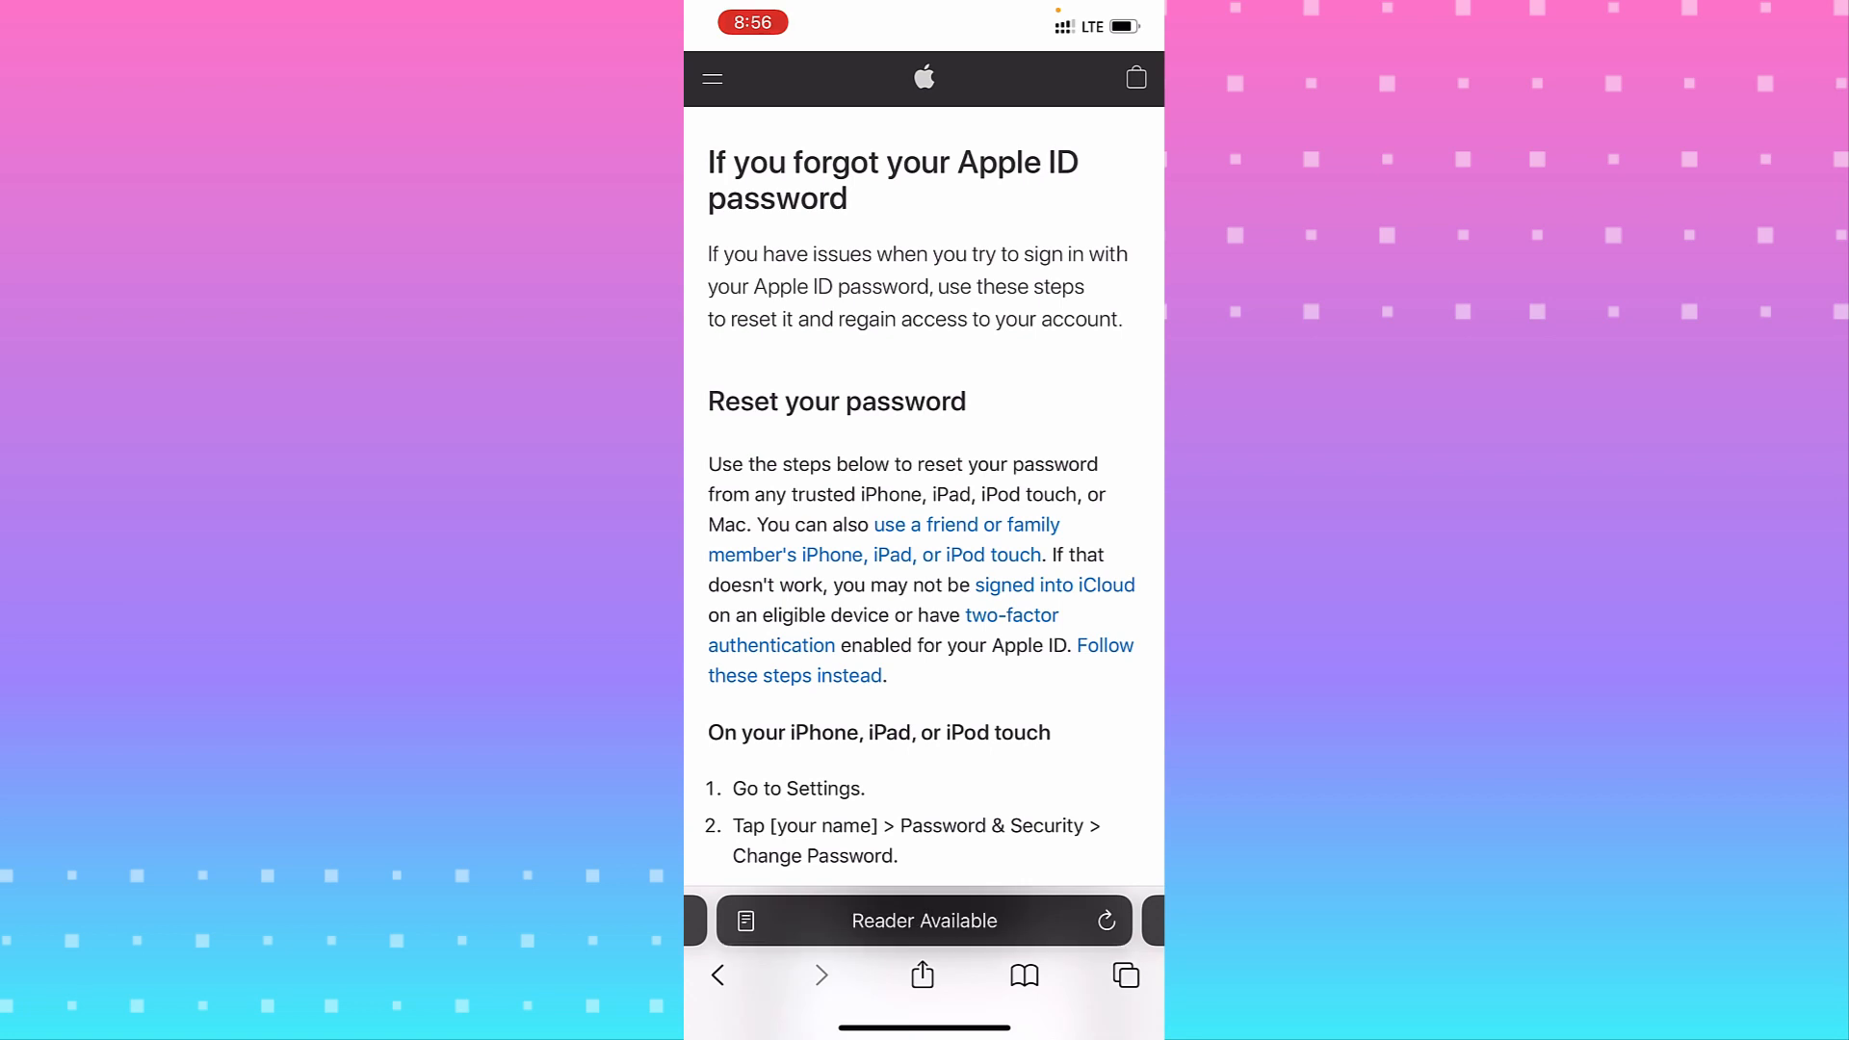
{"action": "scroll", "coordinate": [924, 539], "scroll_direction": "down", "scroll_amount": 3}
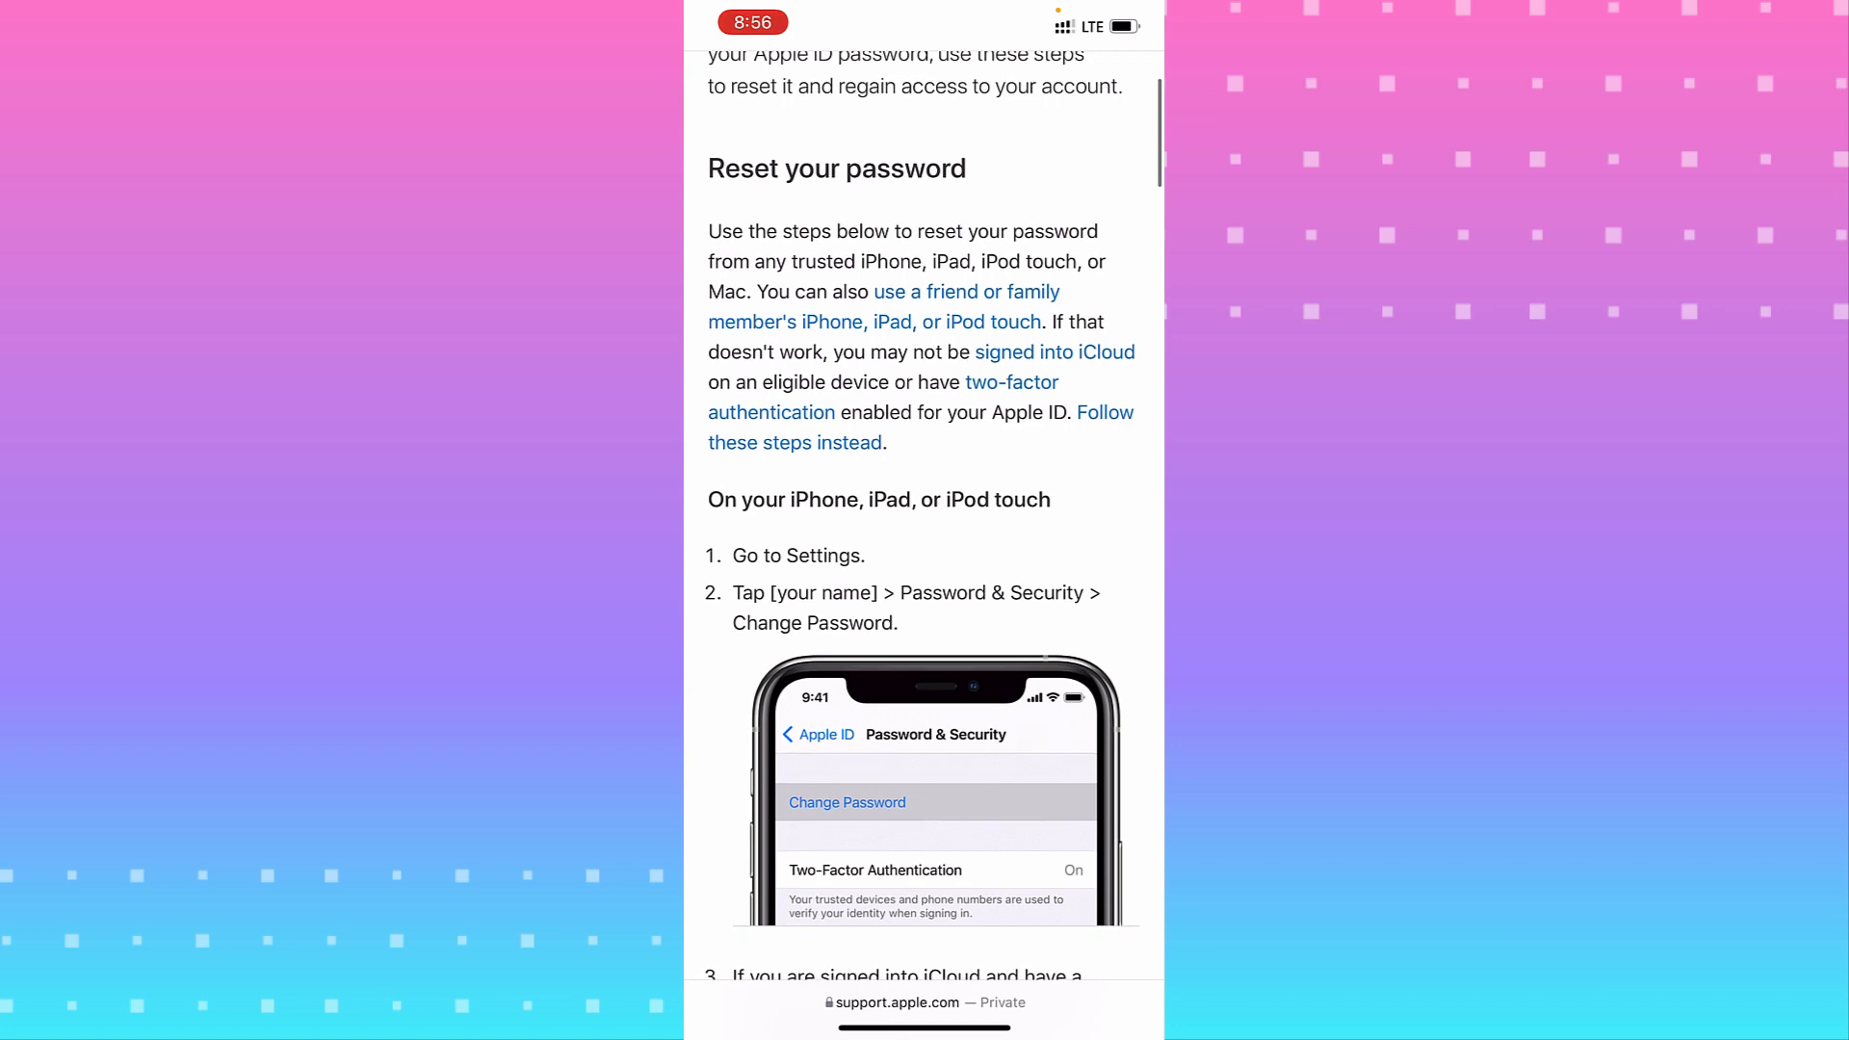
{"action": "scroll", "coordinate": [924, 540], "scroll_direction": "down", "scroll_amount": 3}
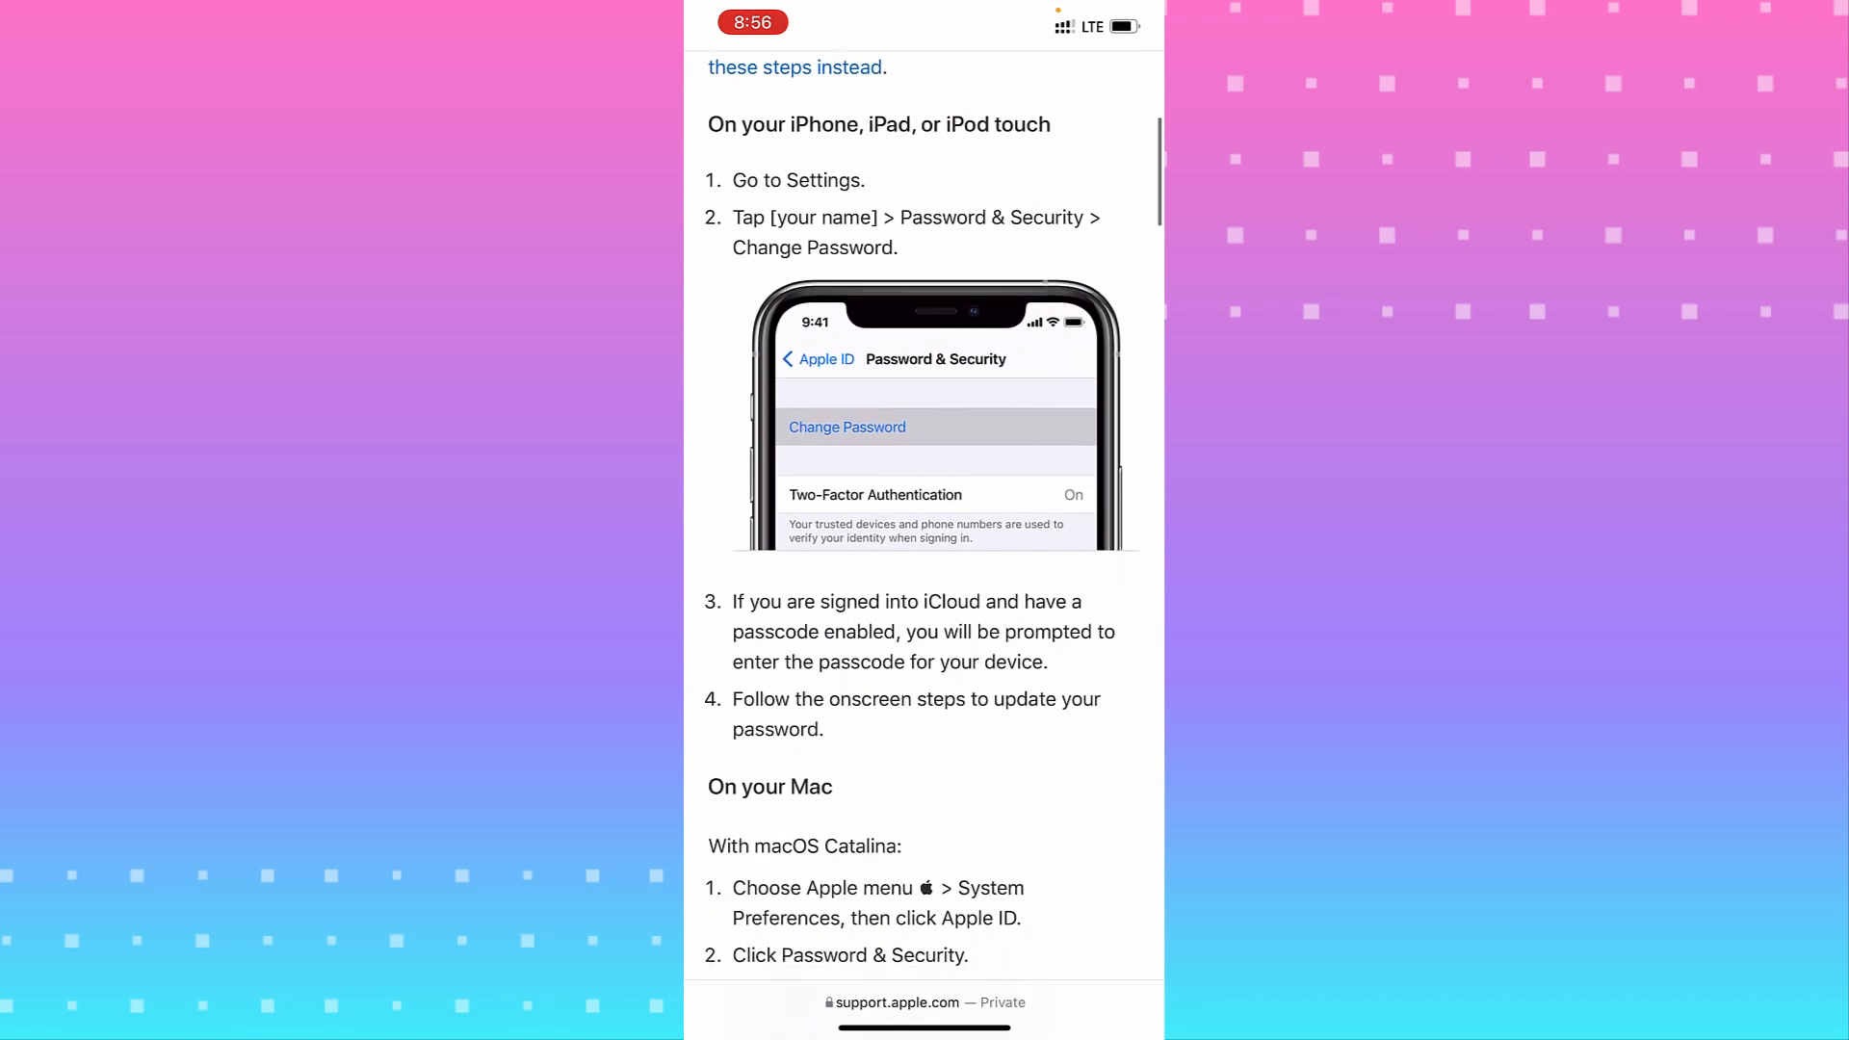
{"action": "scroll", "coordinate": [925, 540], "scroll_direction": "down", "scroll_amount": 5}
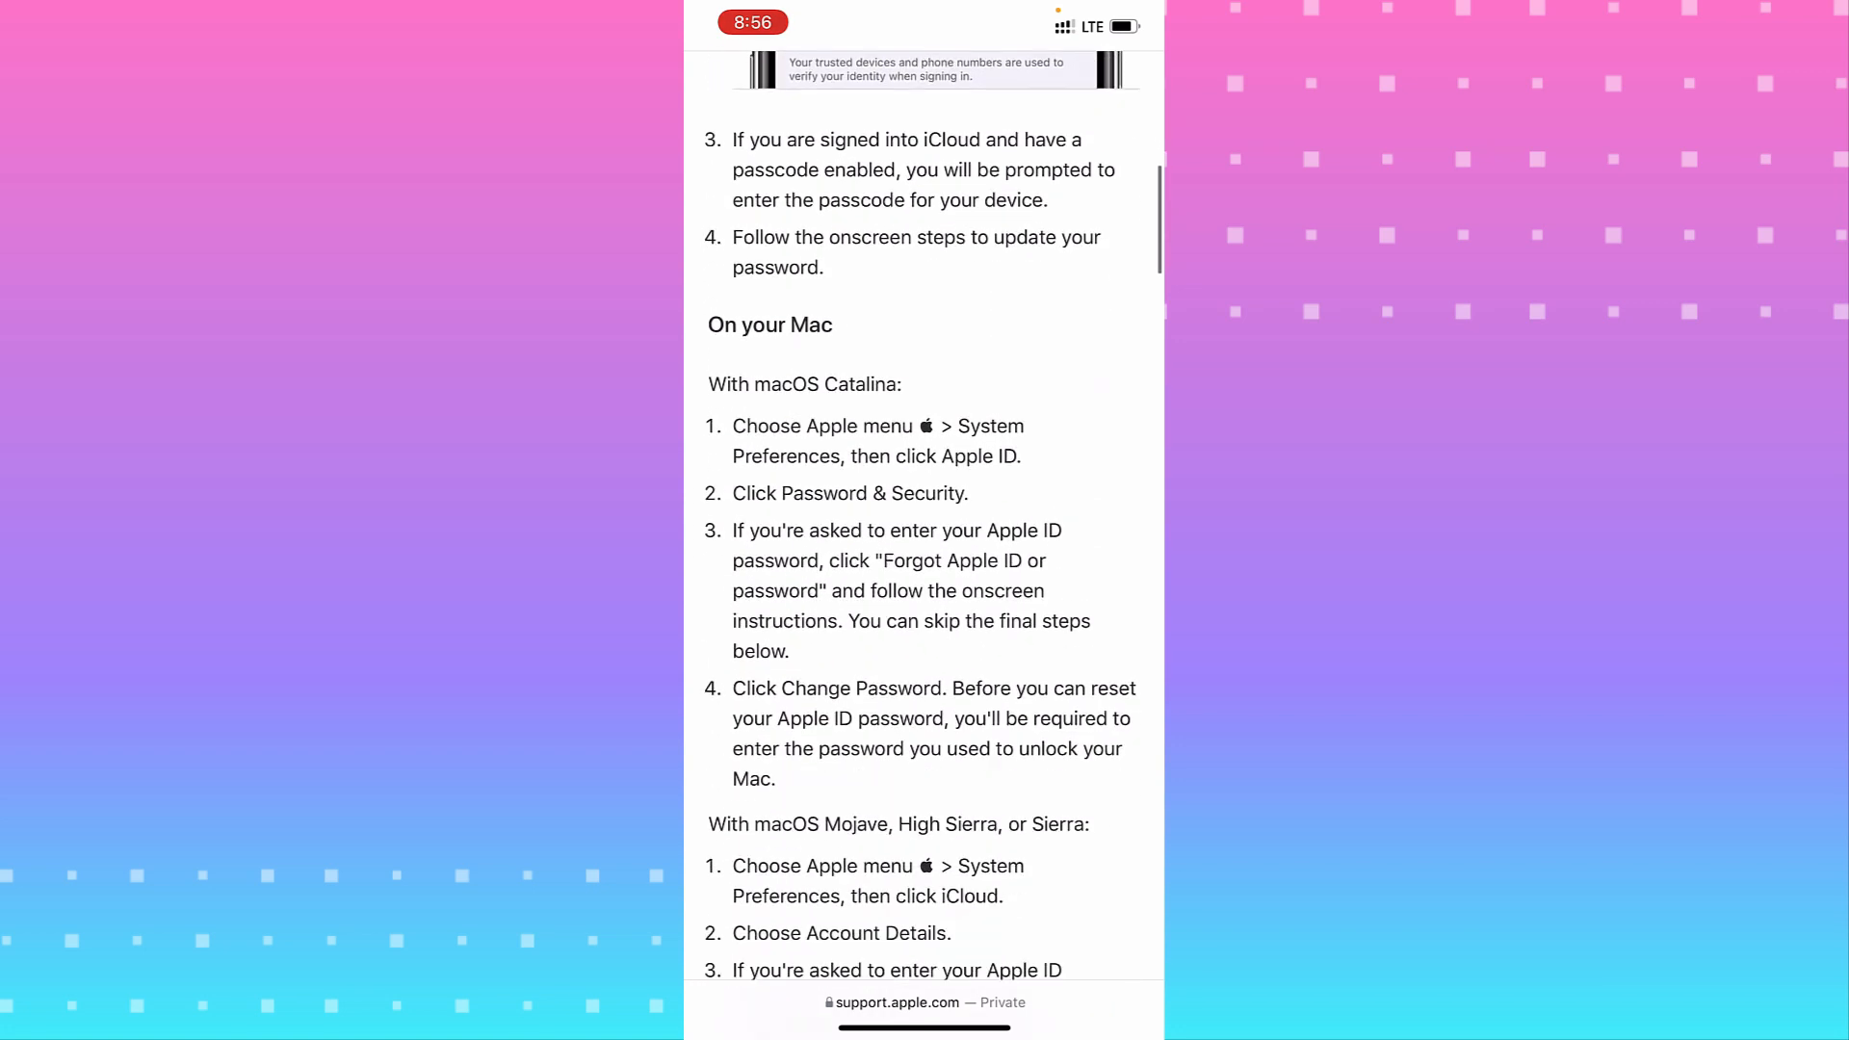
{"action": "scroll", "coordinate": [925, 539], "scroll_direction": "down", "scroll_amount": 5}
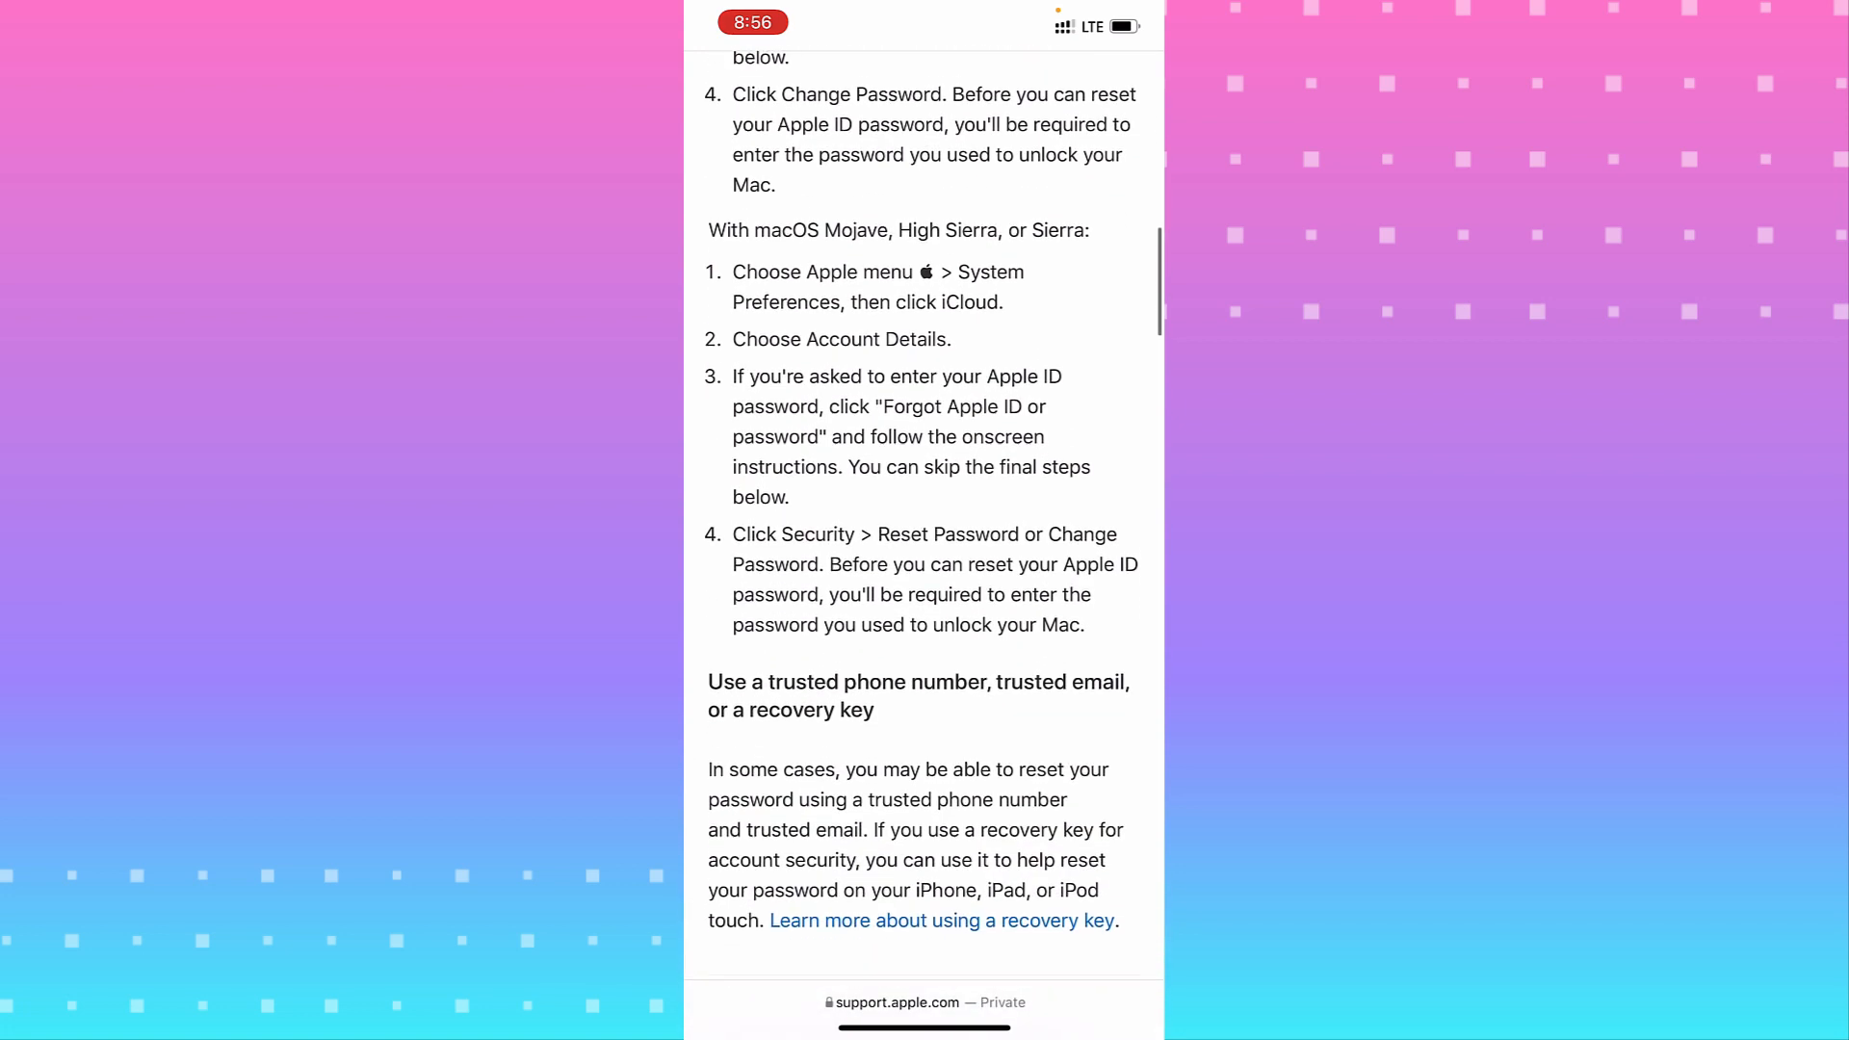
{"action": "scroll", "coordinate": [925, 539], "scroll_direction": "down", "scroll_amount": 8}
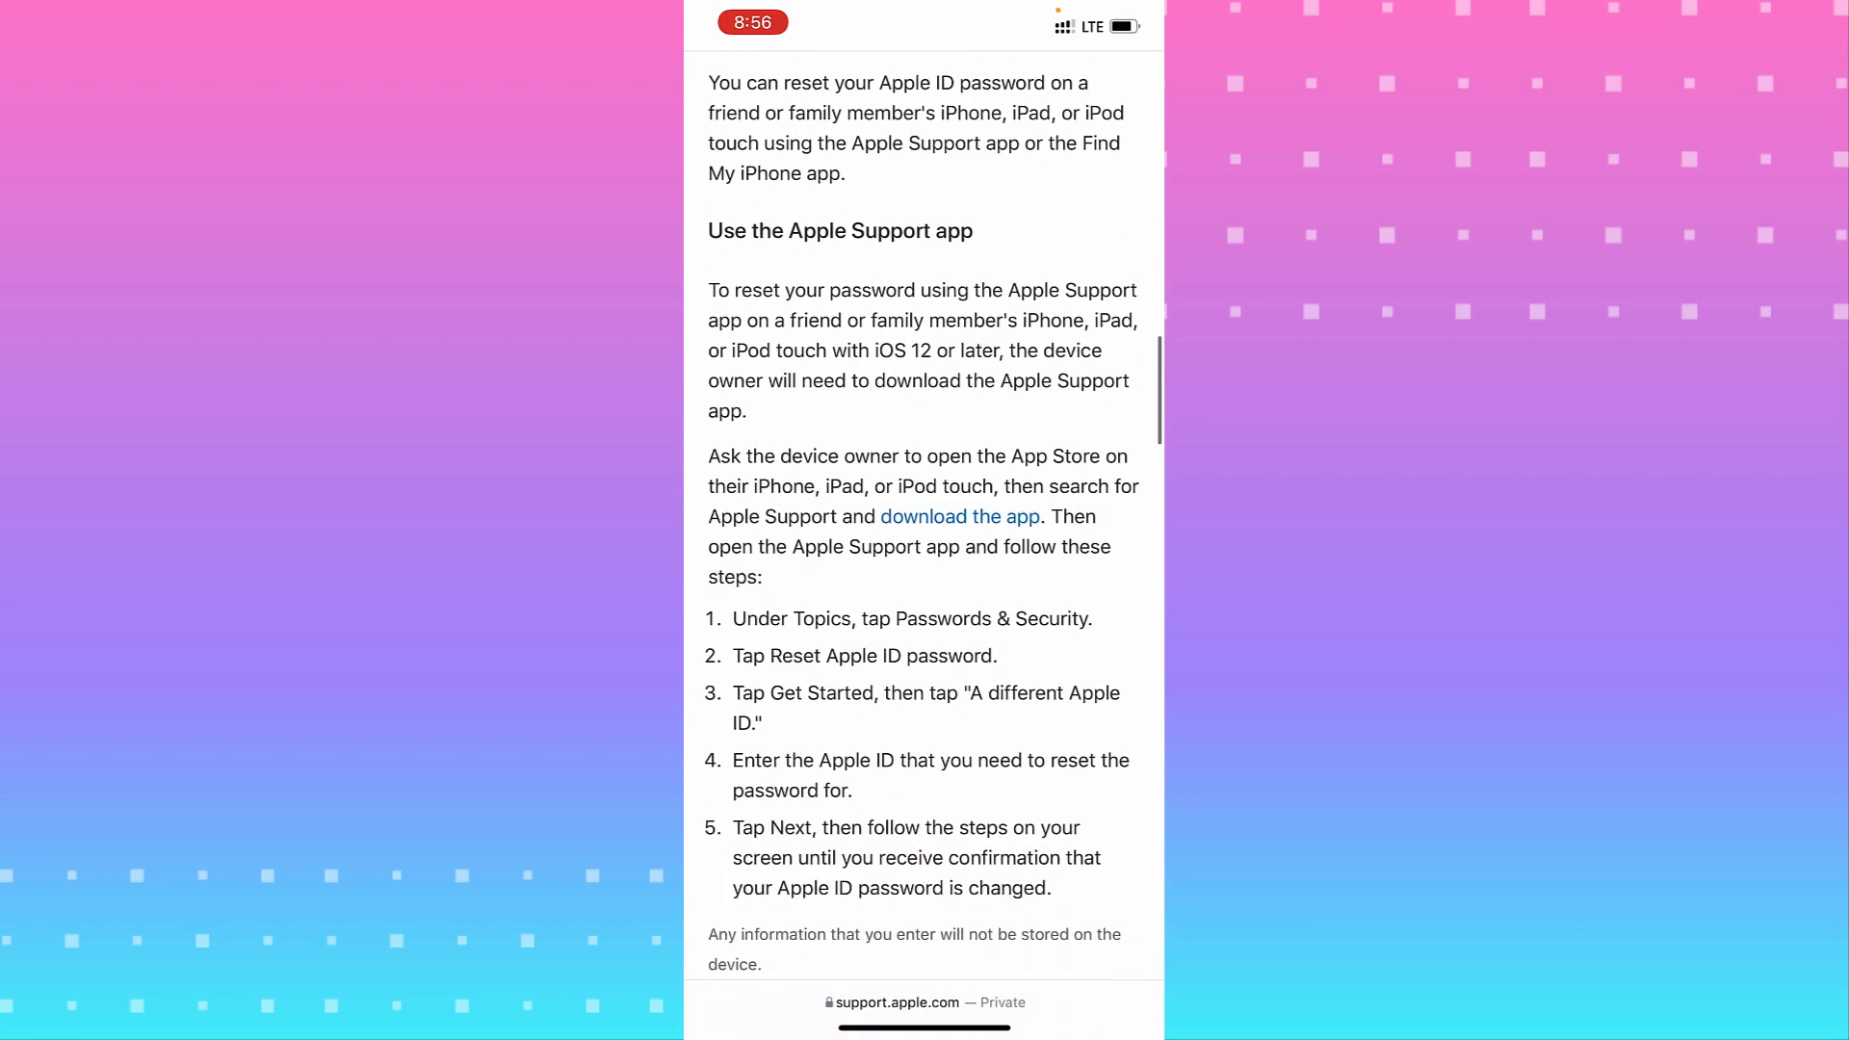
{"action": "scroll", "coordinate": [924, 539], "scroll_direction": "down", "scroll_amount": 4}
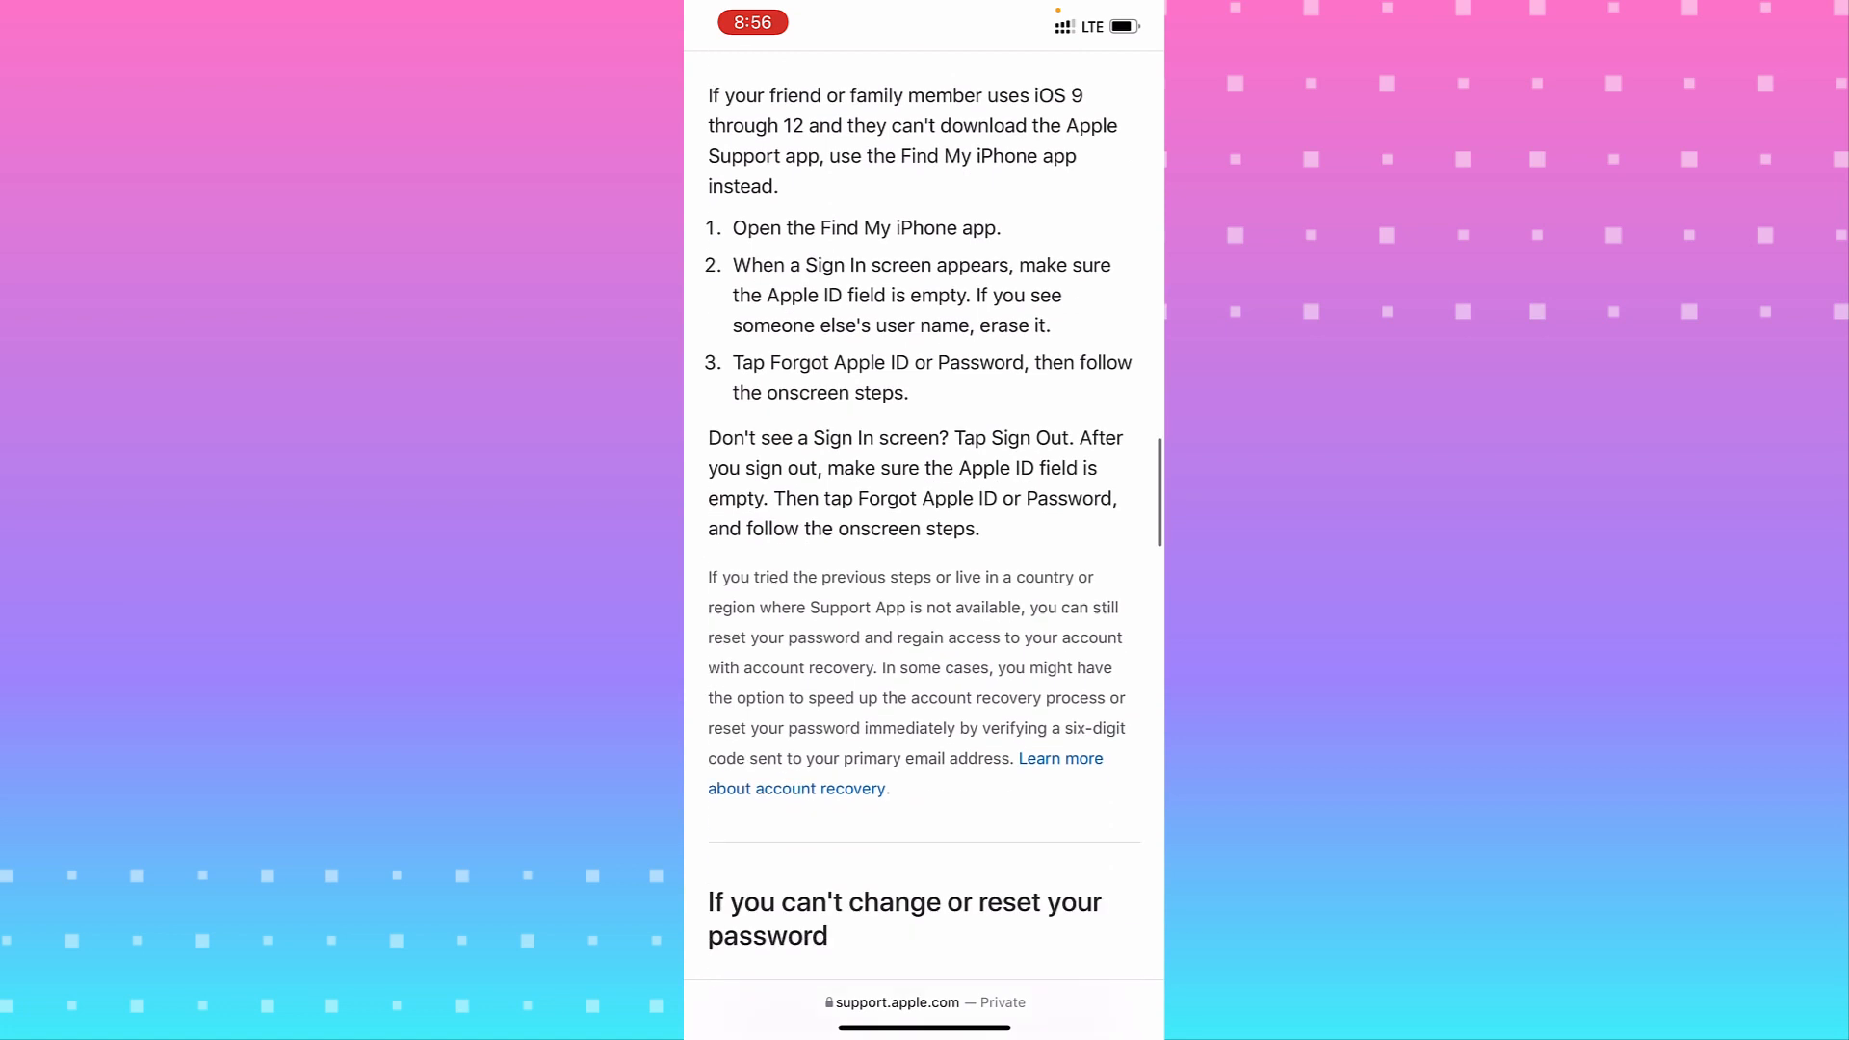
{"action": "scroll", "coordinate": [925, 539], "scroll_direction": "down", "scroll_amount": 3}
{"action": "scroll", "coordinate": [924, 538], "scroll_direction": "down", "scroll_amount": 2}
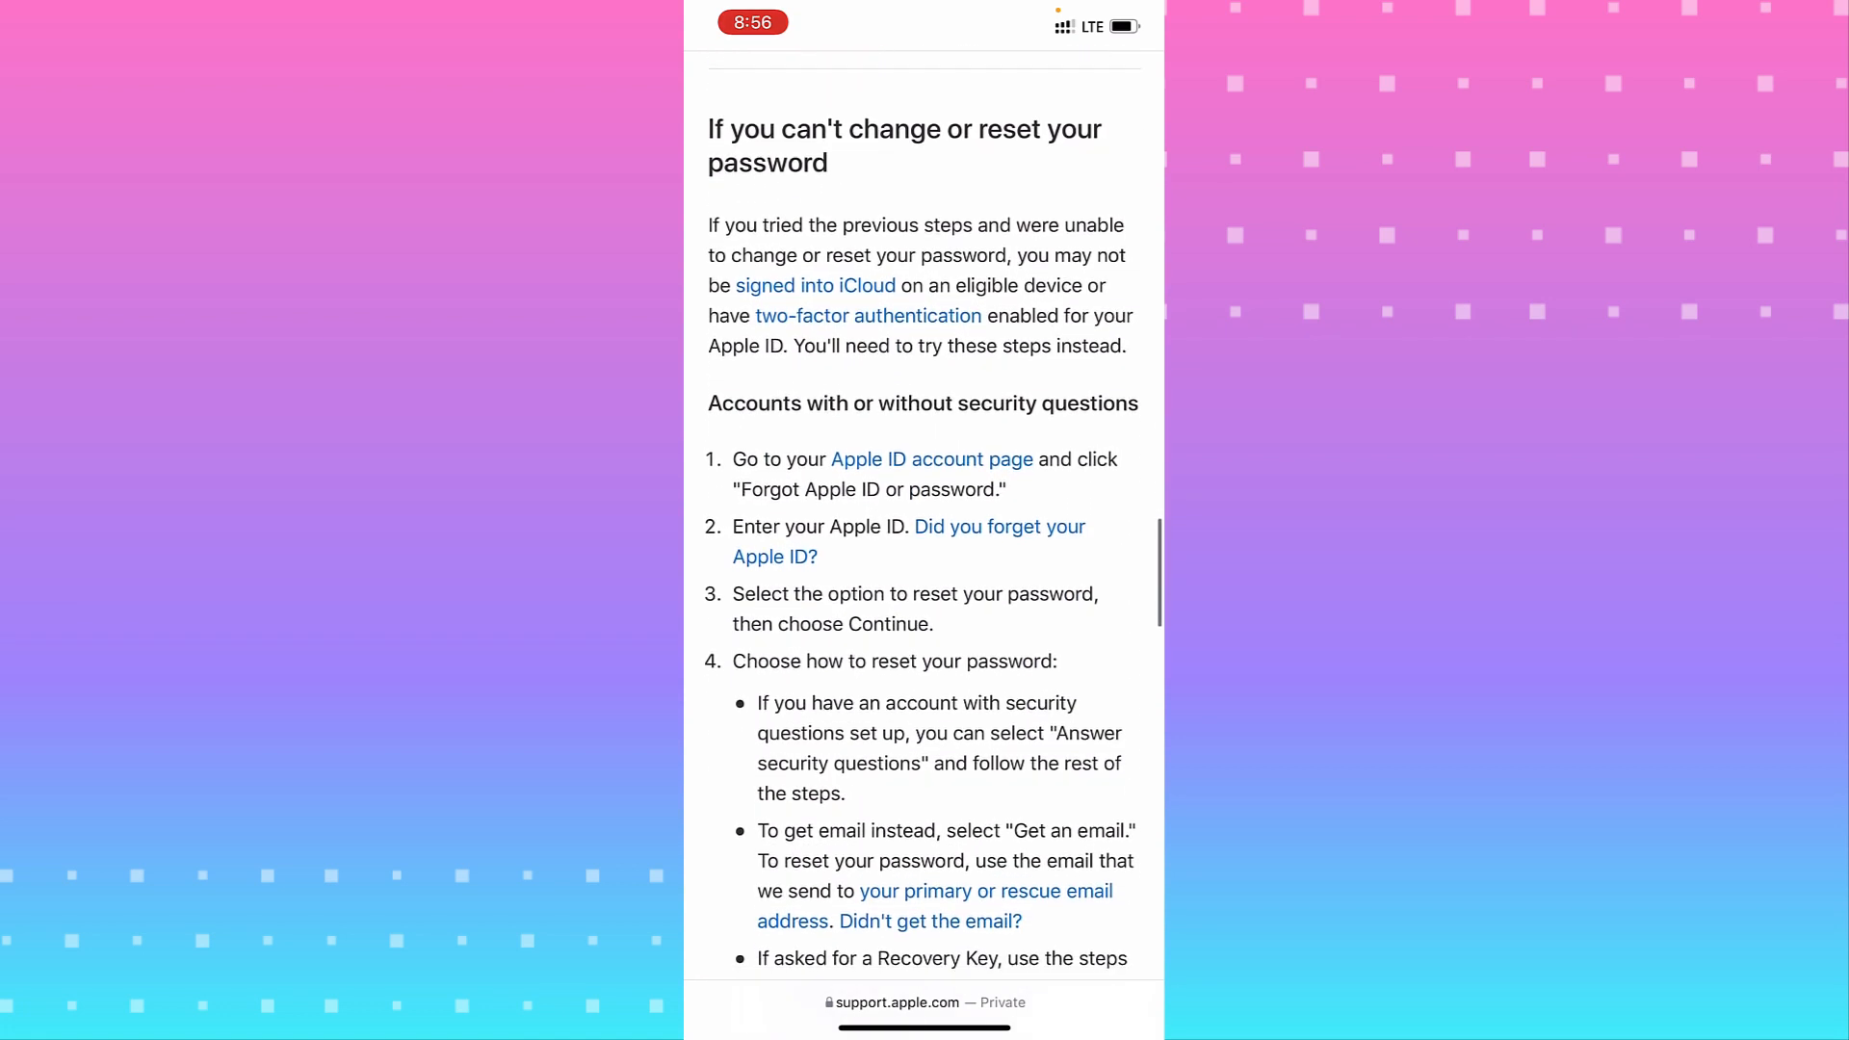
{"action": "left_click", "coordinate": [1000, 526]}
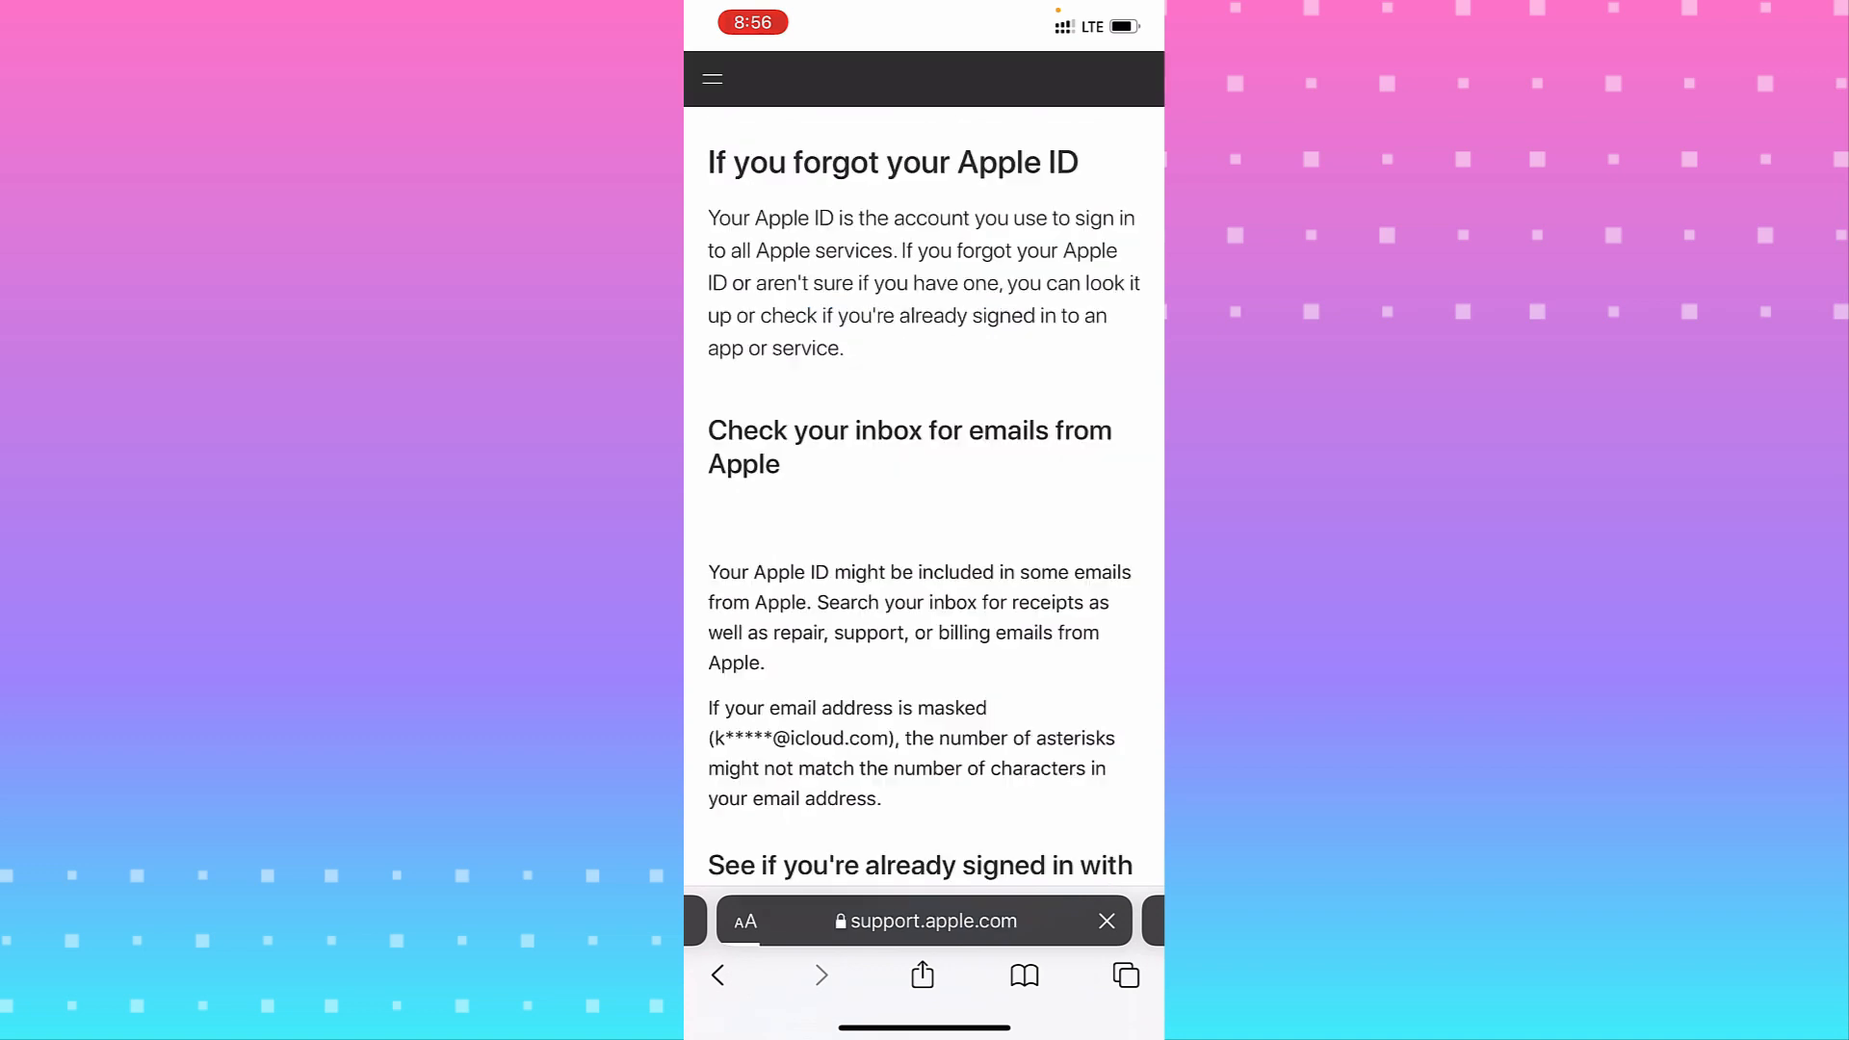
{"action": "scroll", "coordinate": [924, 539], "scroll_direction": "down", "scroll_amount": 2}
{"action": "scroll", "coordinate": [924, 539], "scroll_direction": "up", "scroll_amount": 3}
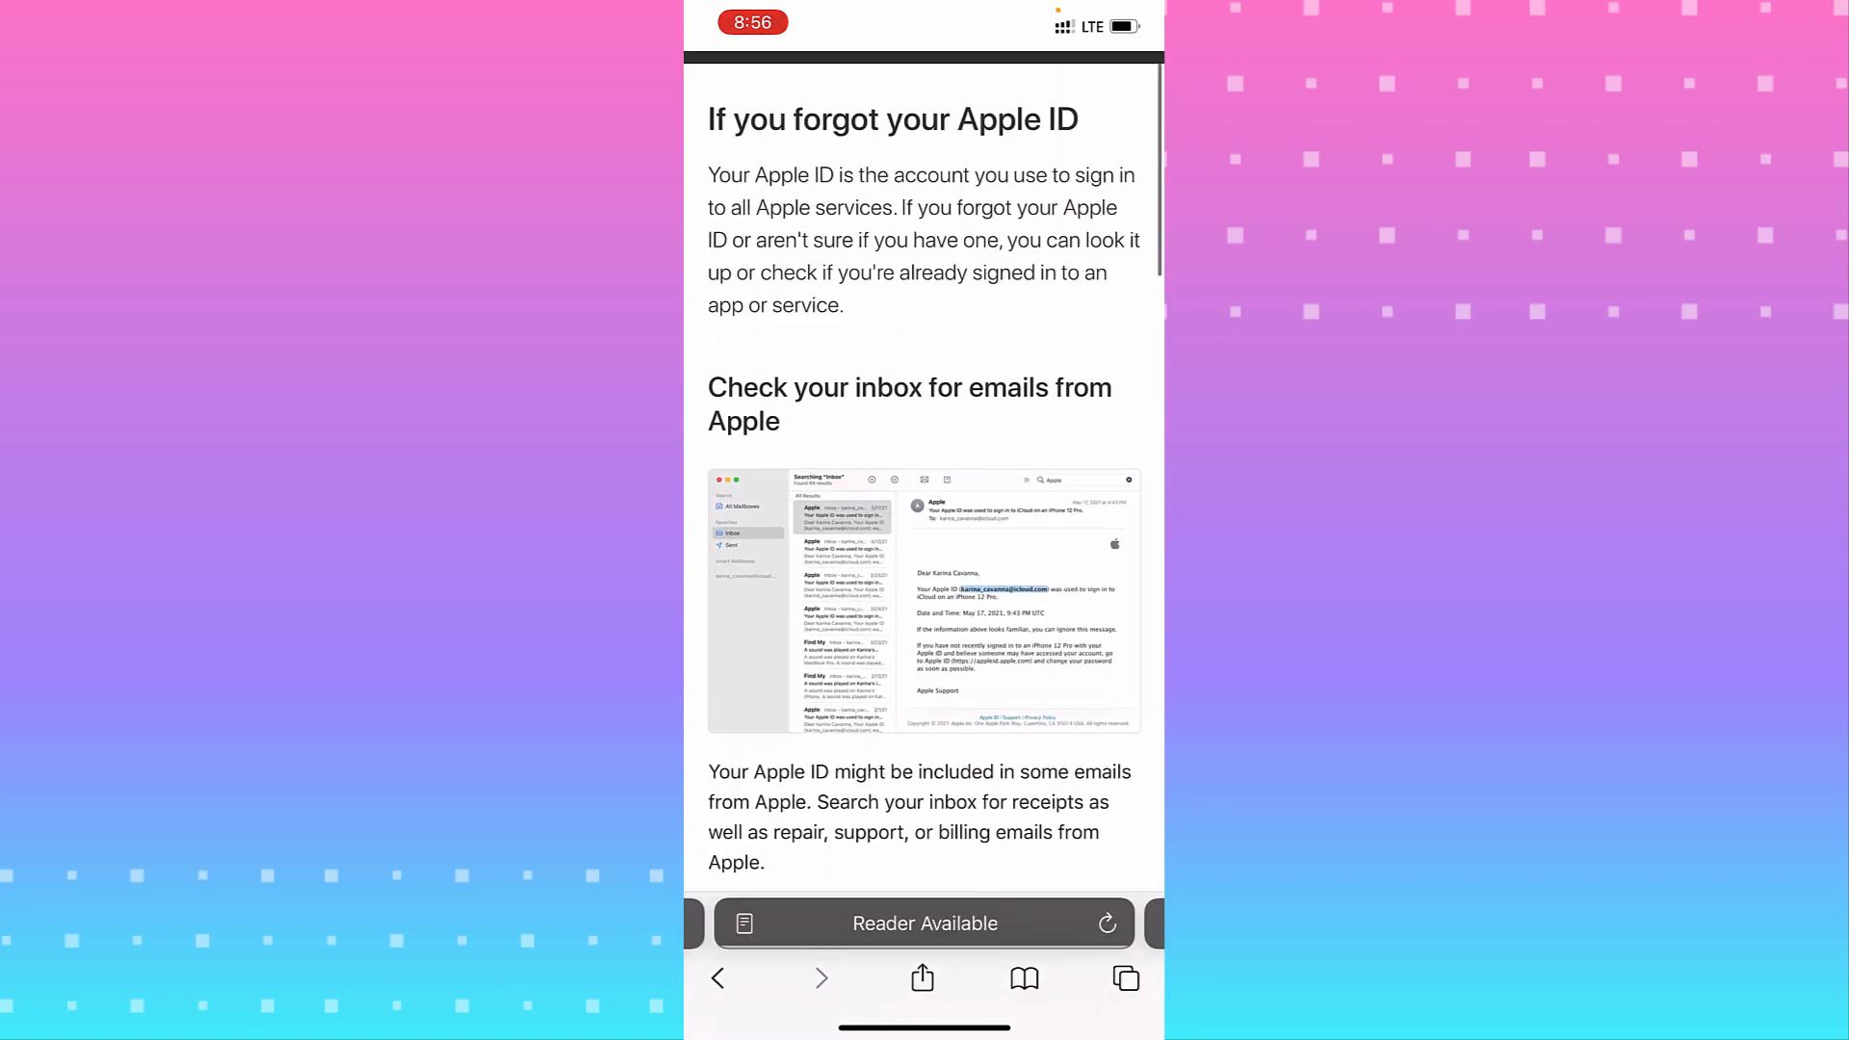
{"action": "scroll", "coordinate": [924, 538], "scroll_direction": "down", "scroll_amount": 2}
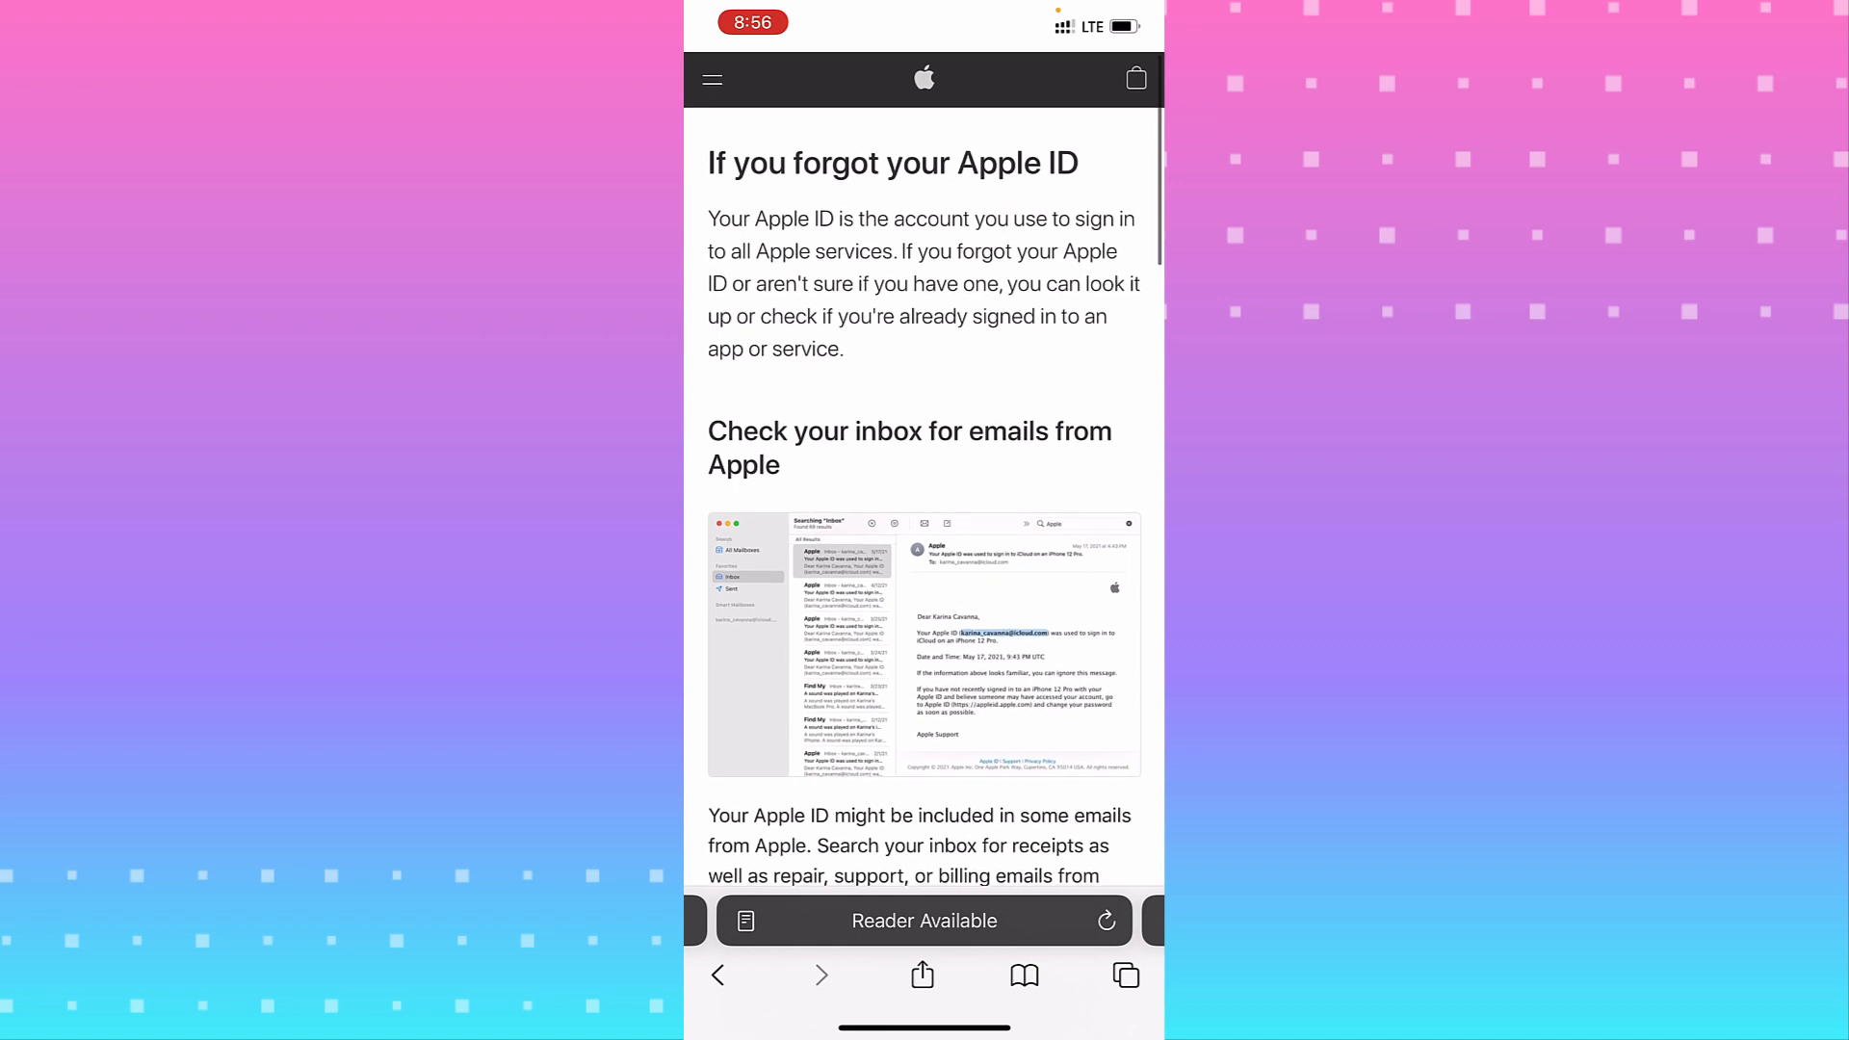
Navigate back through the support articles to the Apple ID Support page
{"action": "left_click", "coordinate": [718, 975]}
{"action": "left_click", "coordinate": [718, 976]}
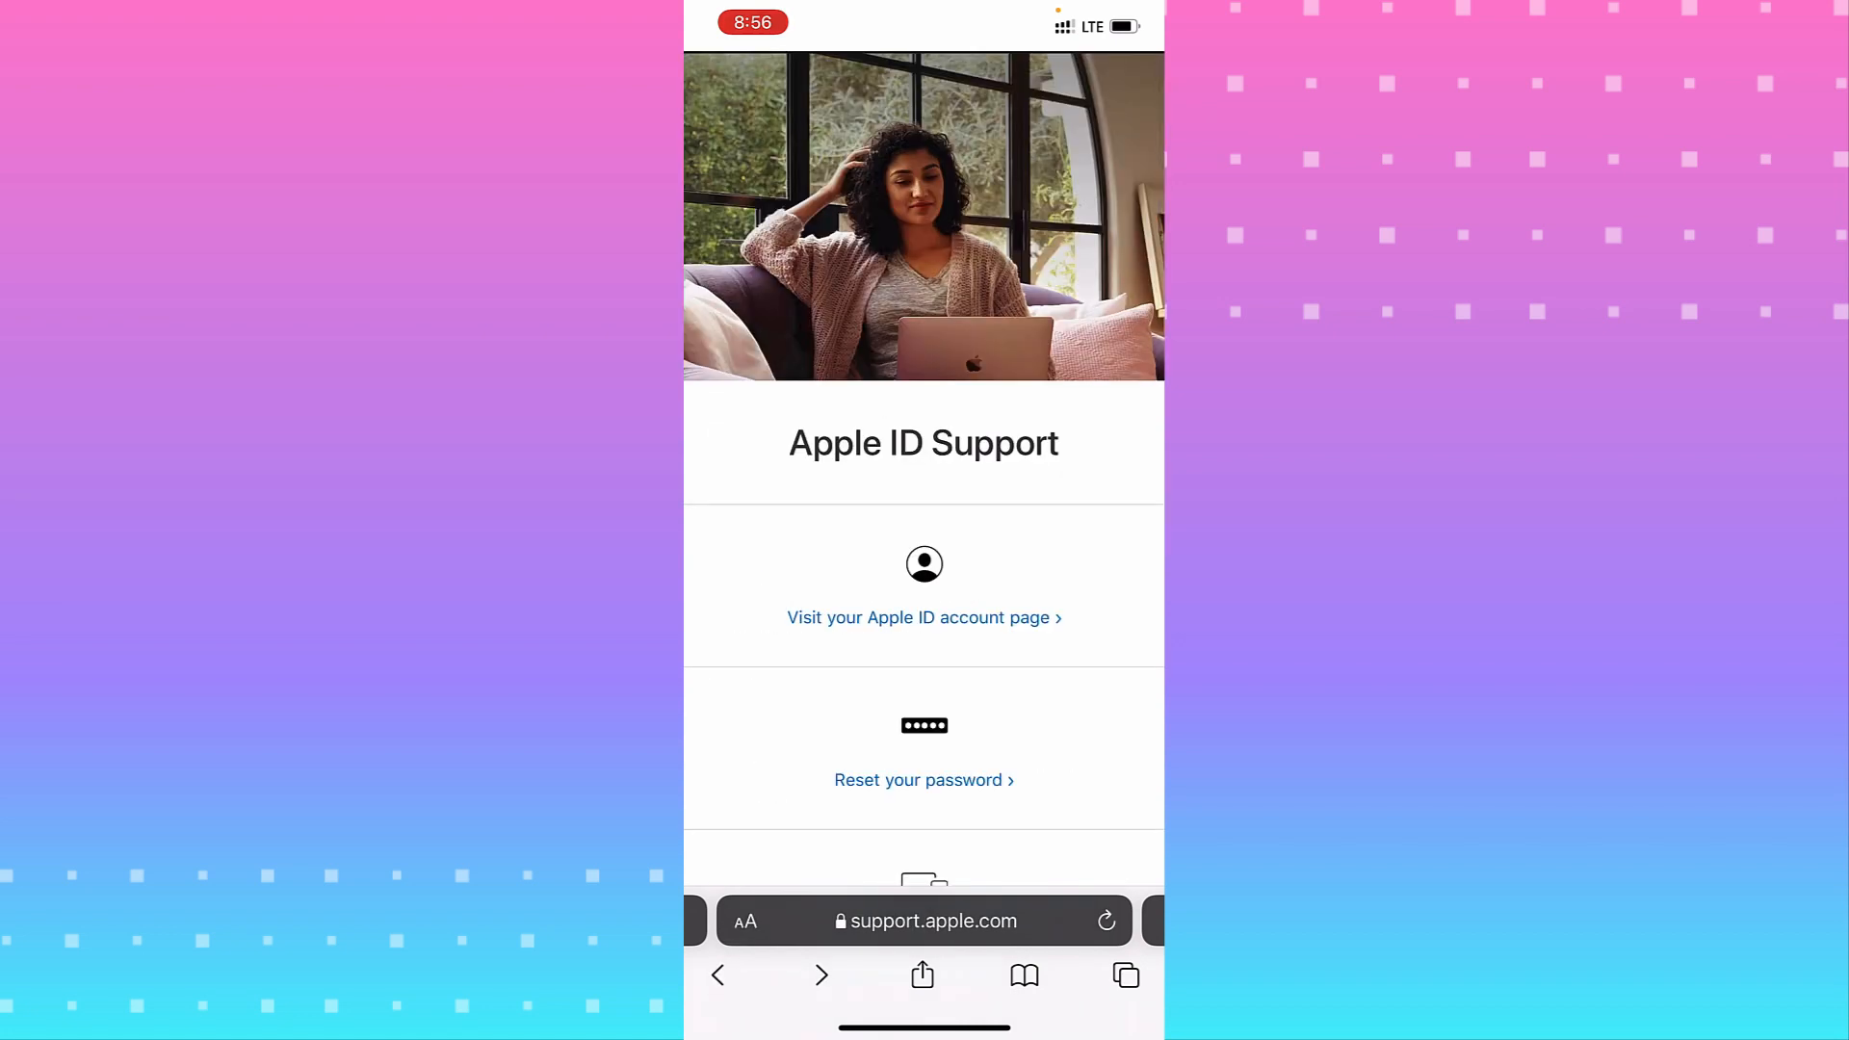
{"action": "scroll", "coordinate": [924, 539], "scroll_direction": "up", "scroll_amount": 2}
Replace the URL with appleid.apple.com and load the Apple ID account site
{"action": "left_click", "coordinate": [925, 920]}
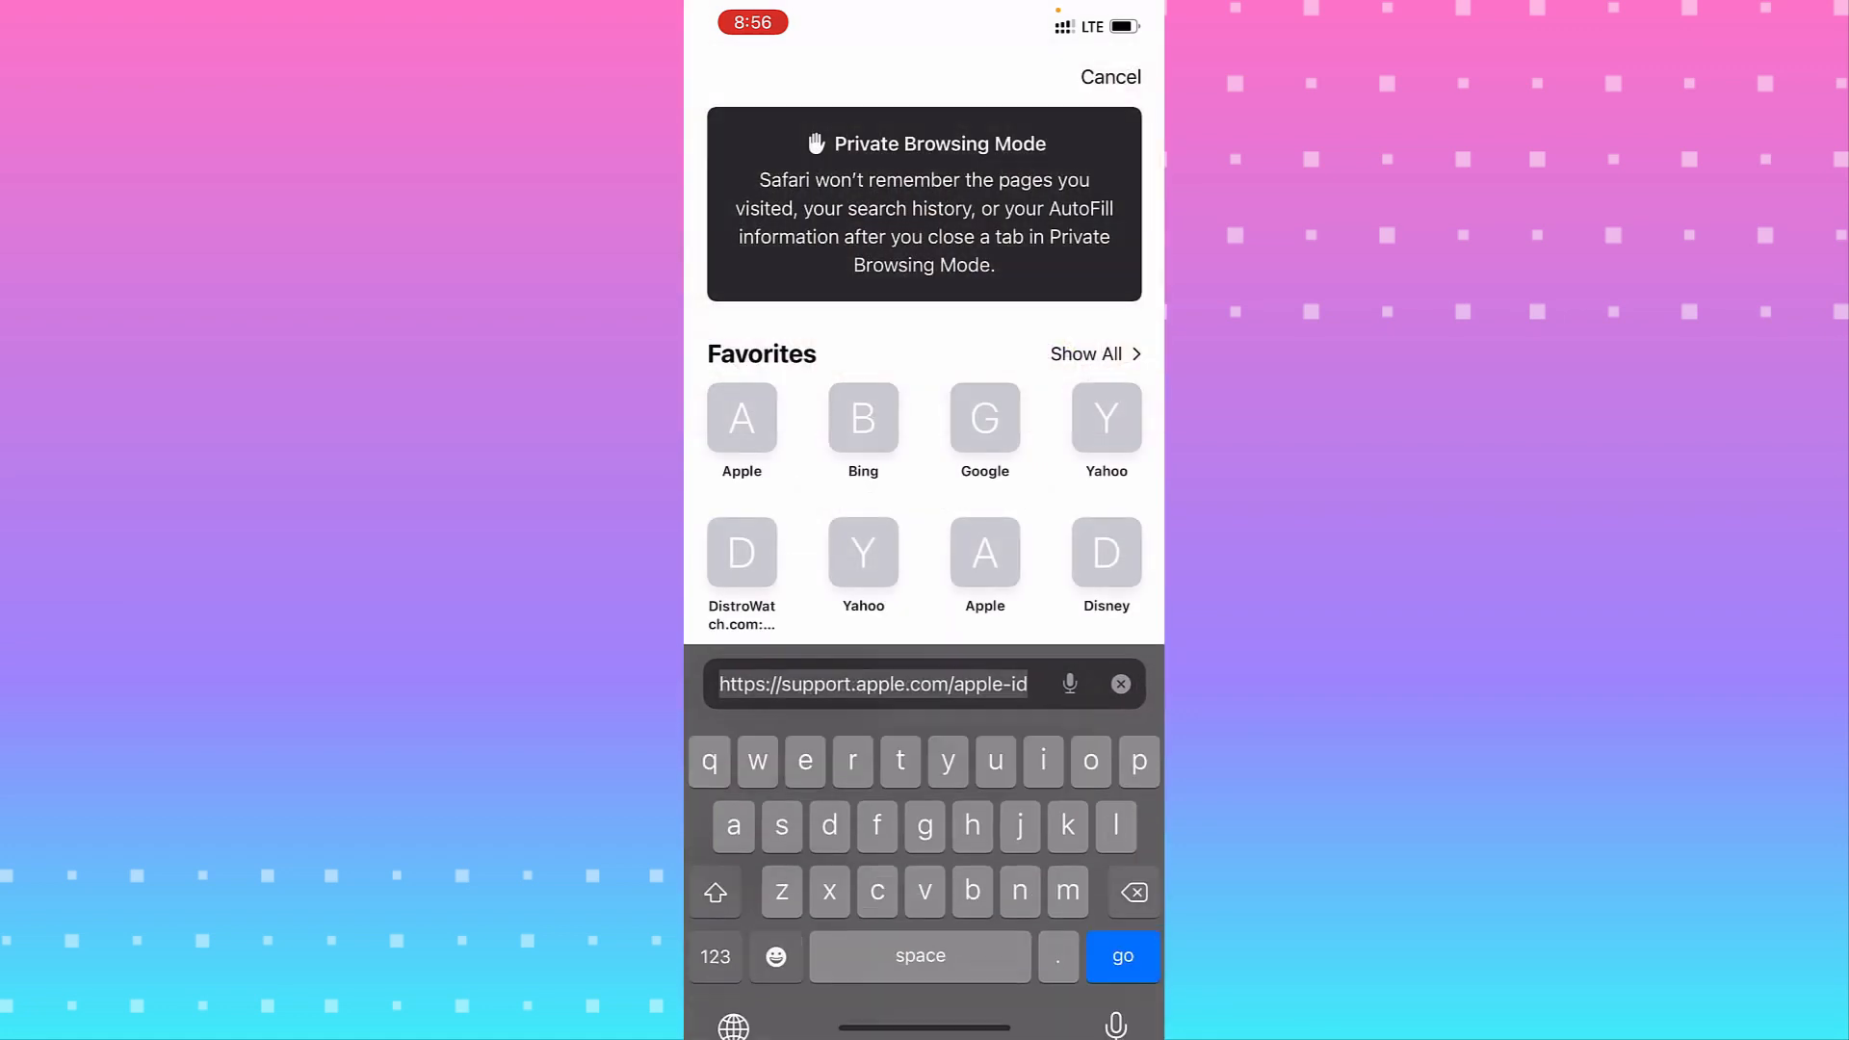
{"action": "key", "text": "BackSpace"}
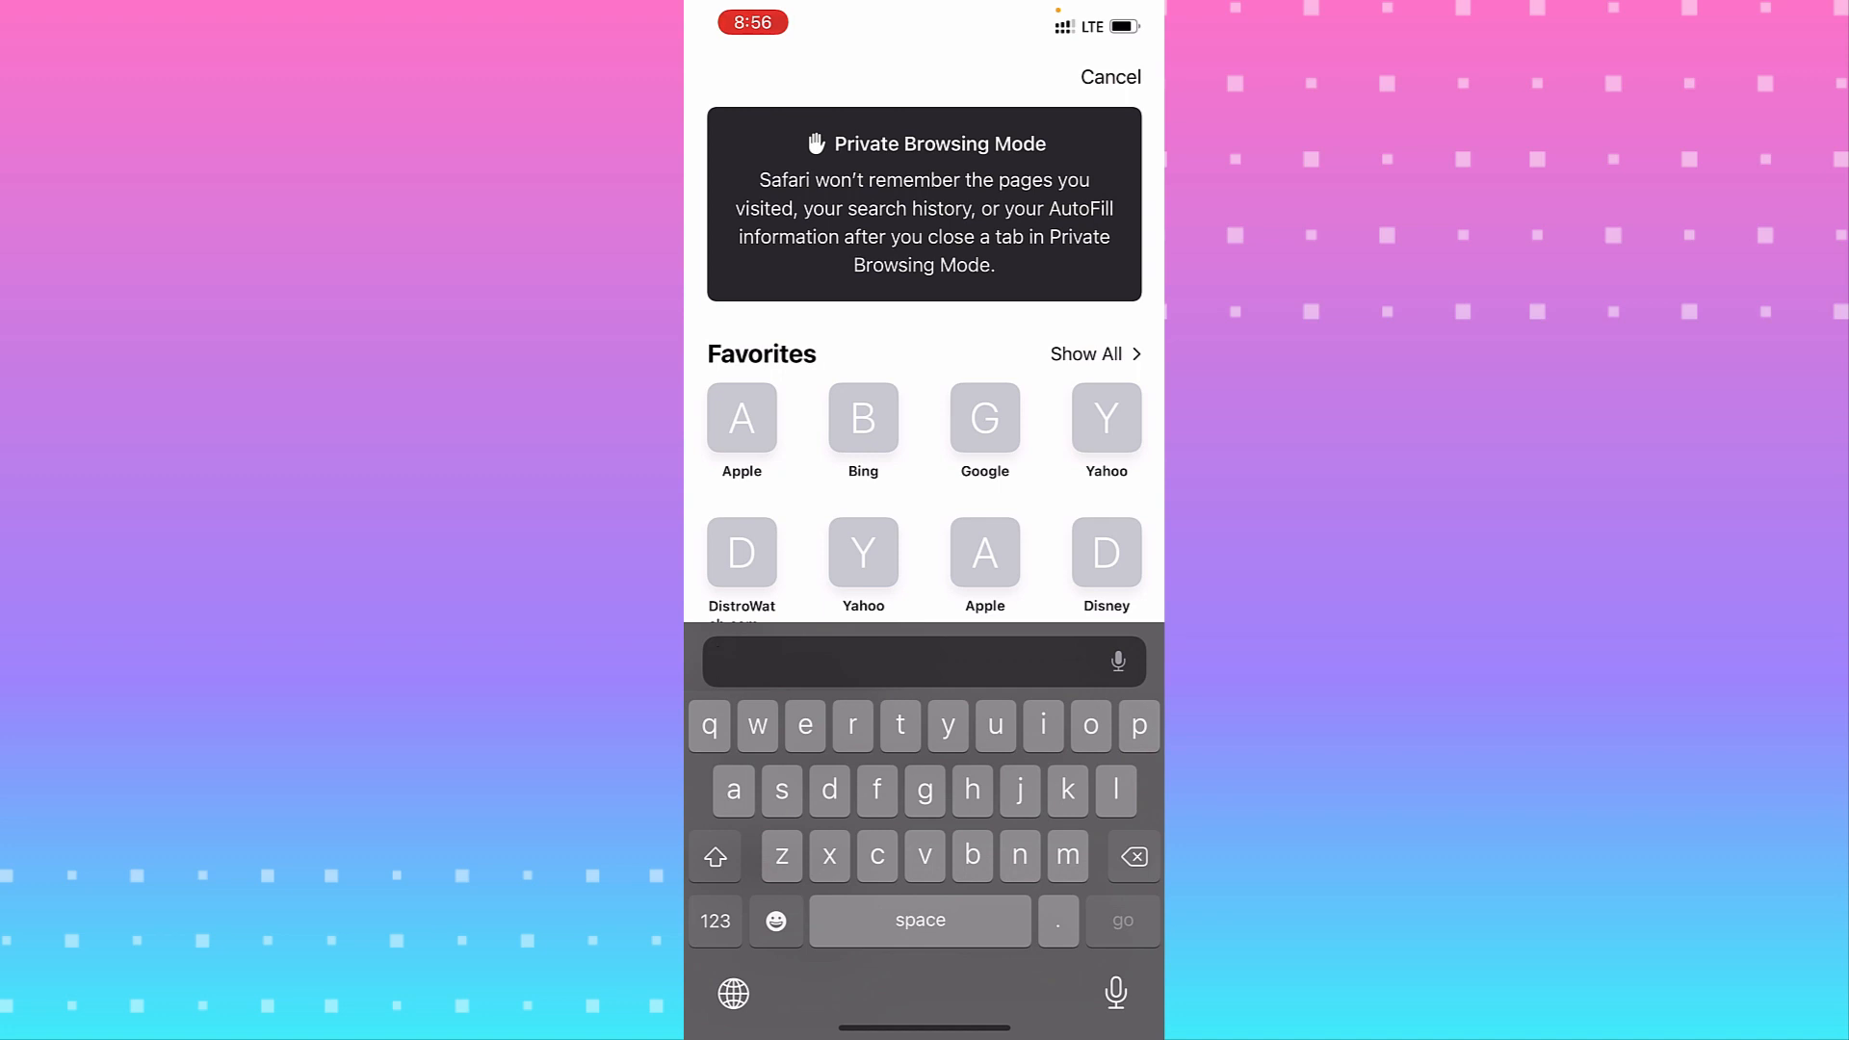
{"action": "type", "text": "app"}
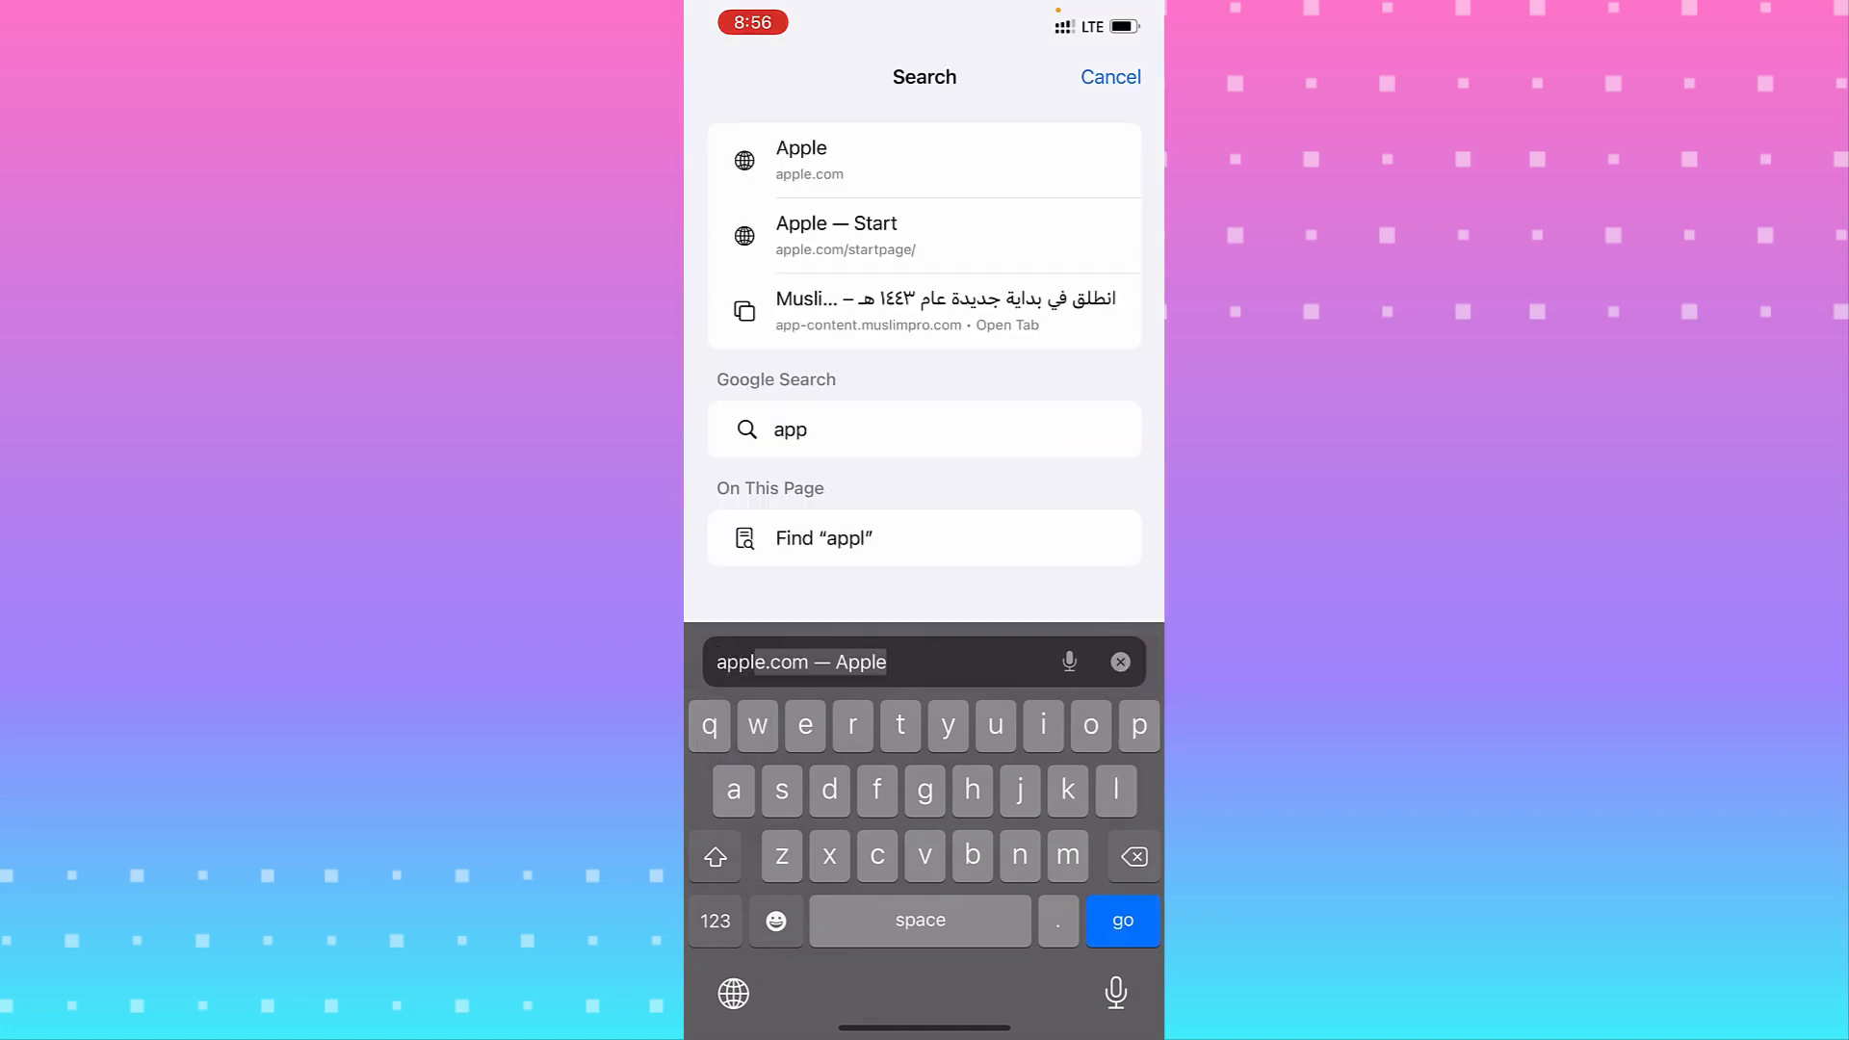
{"action": "type", "text": "leid"}
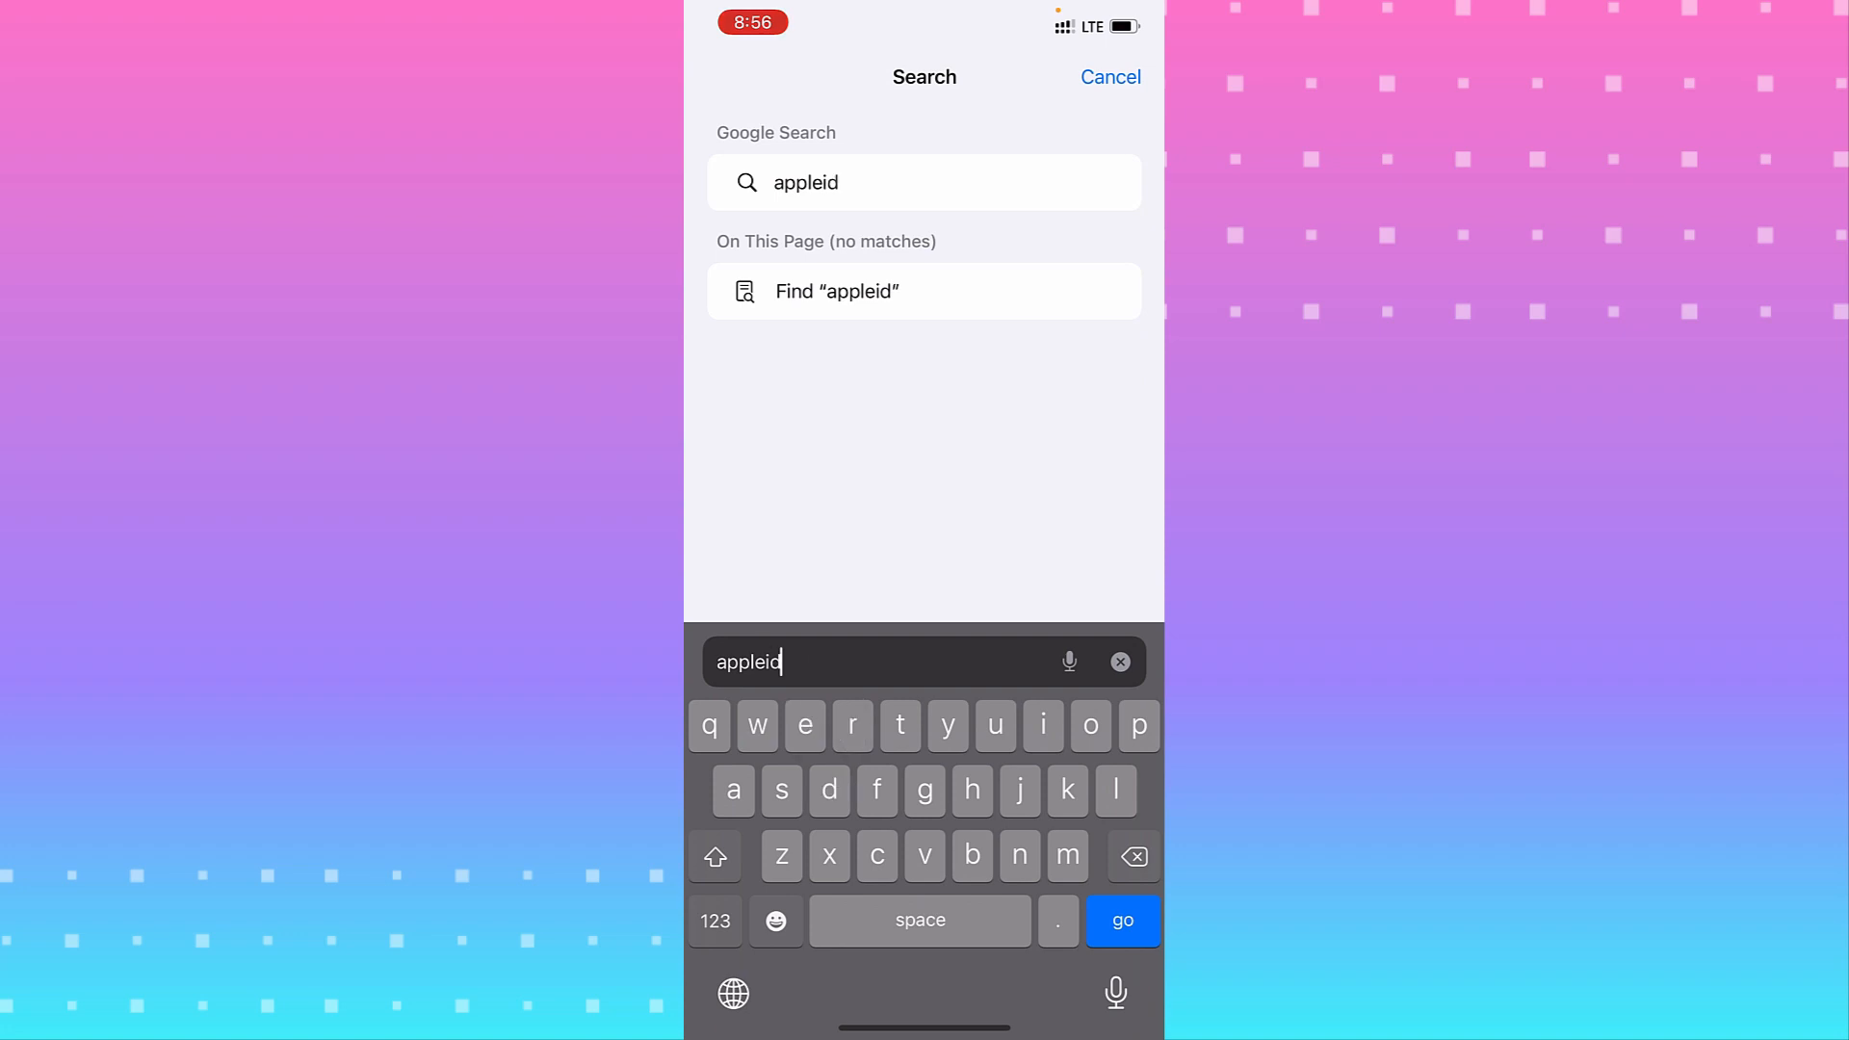
{"action": "type", "text": ".a"}
{"action": "type", "text": "pple"}
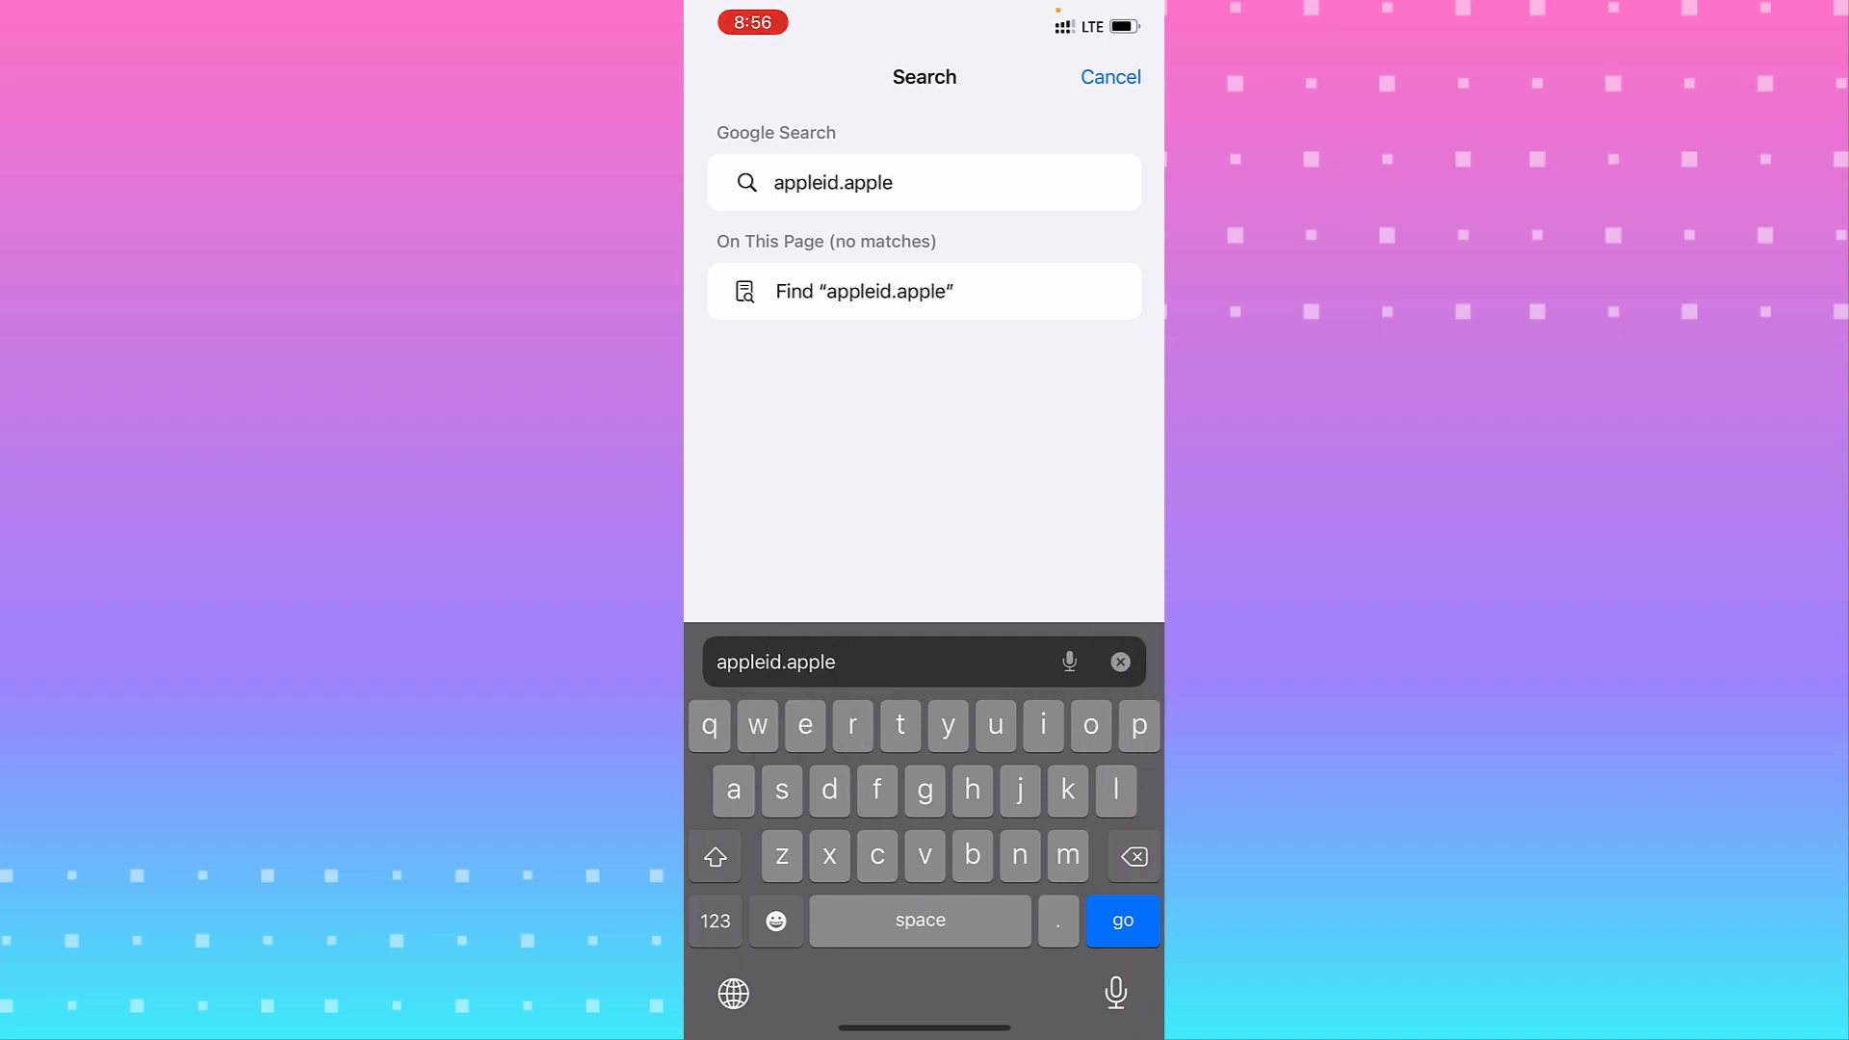
{"action": "type", "text": ".com"}
{"action": "key", "text": "Return"}
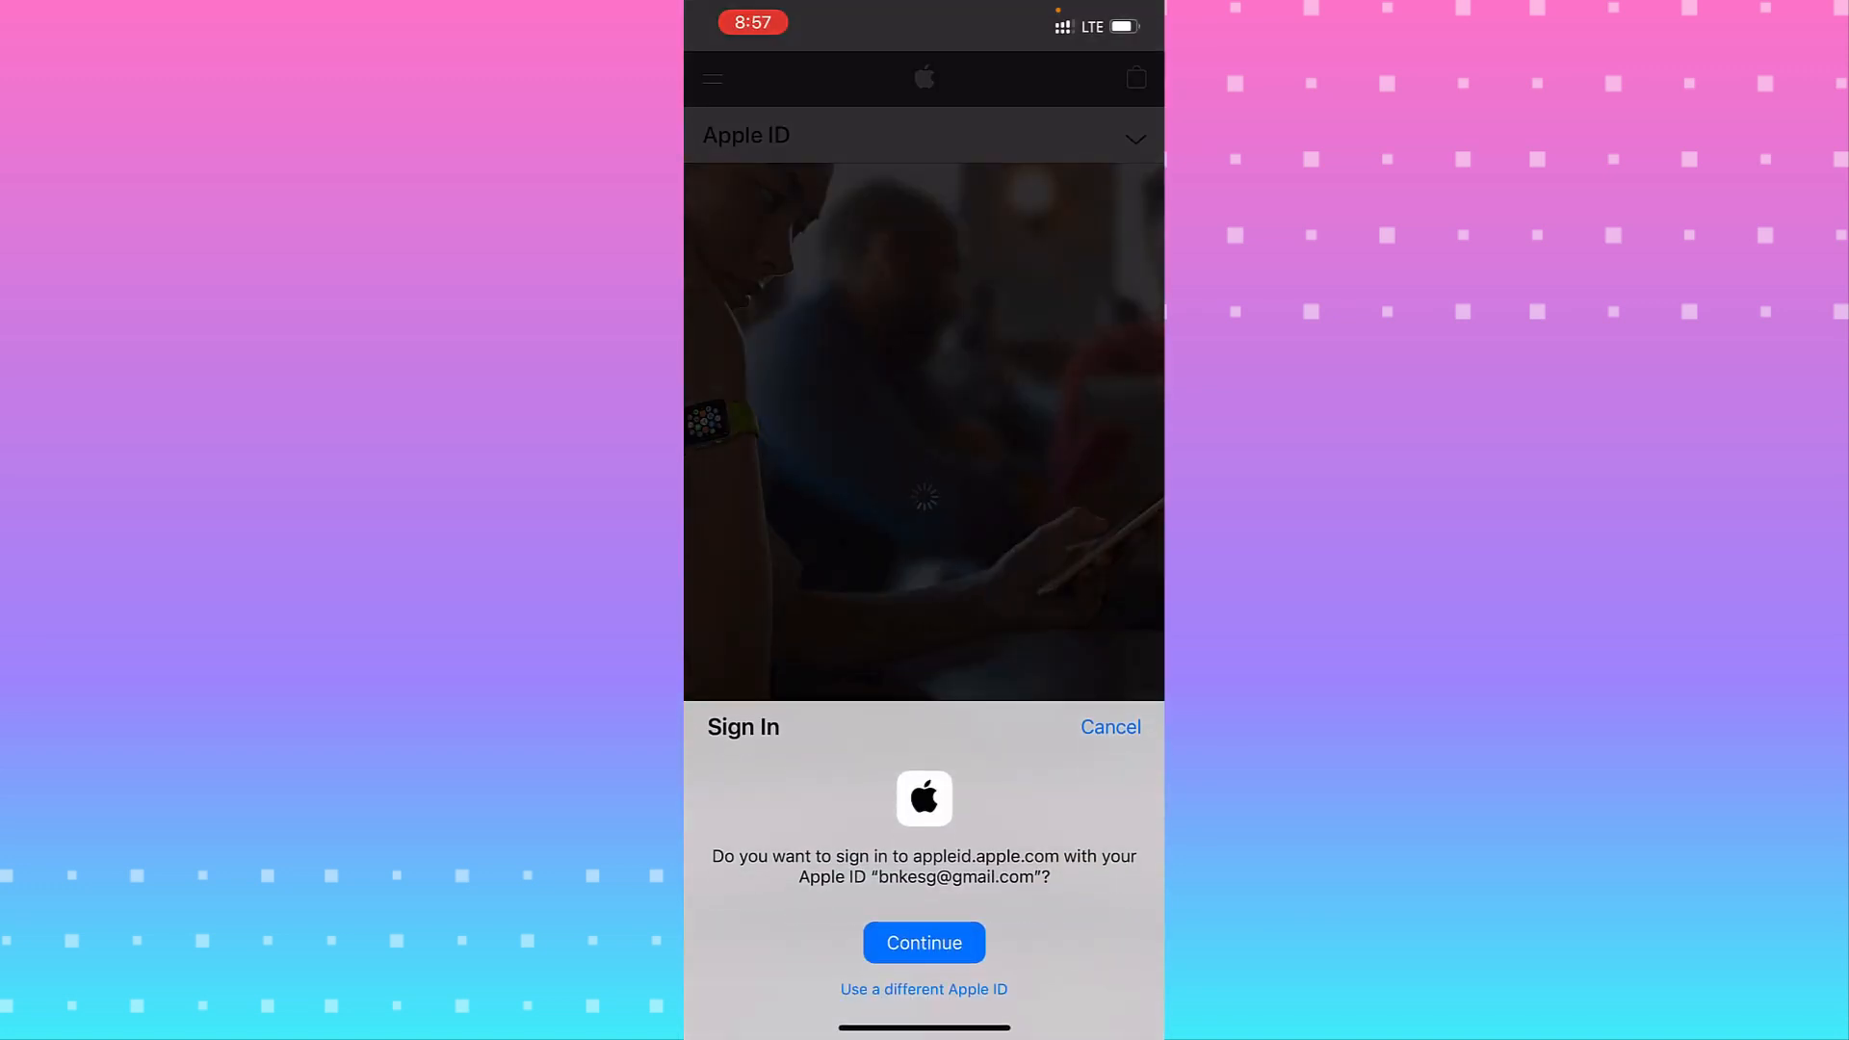
Cancel the saved-ID sign-in sheet and toggle the Apple ID site navigation menu
{"action": "left_click", "coordinate": [1110, 727]}
{"action": "scroll", "coordinate": [924, 520], "scroll_direction": "down", "scroll_amount": 5}
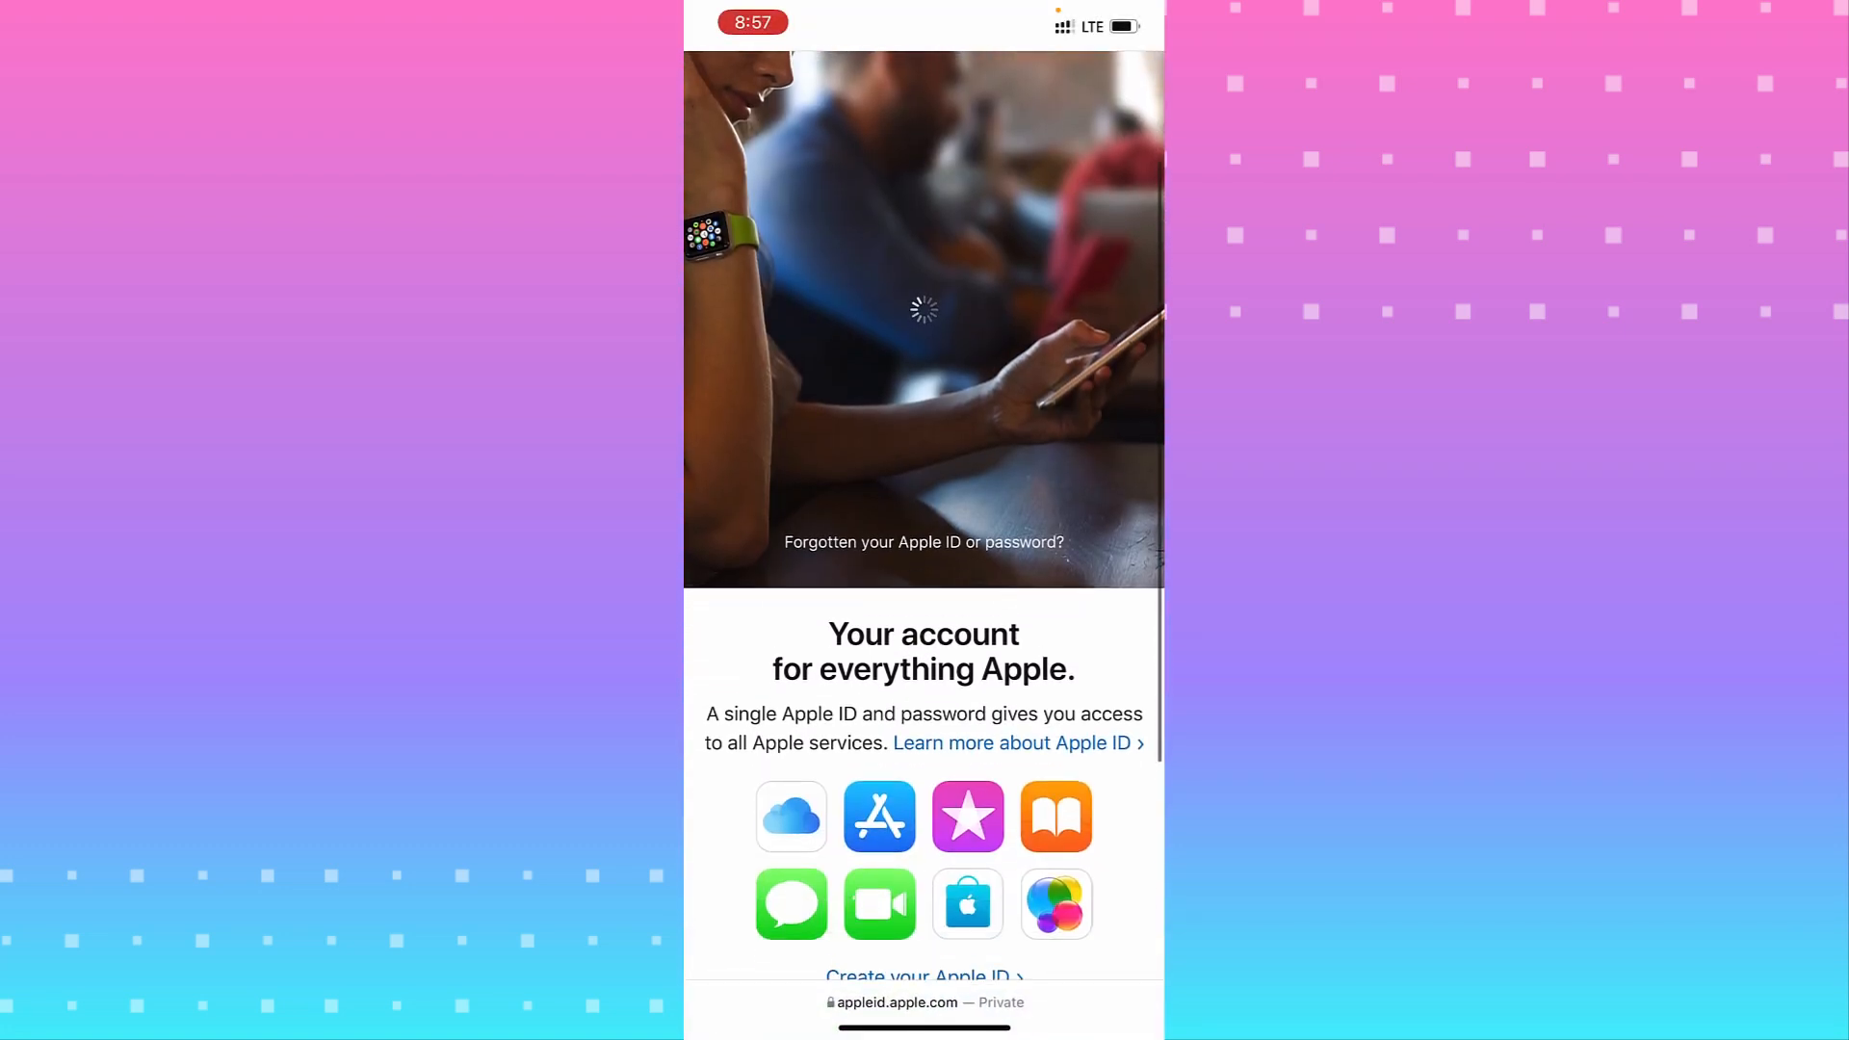
{"action": "scroll", "coordinate": [926, 520], "scroll_direction": "down", "scroll_amount": 2}
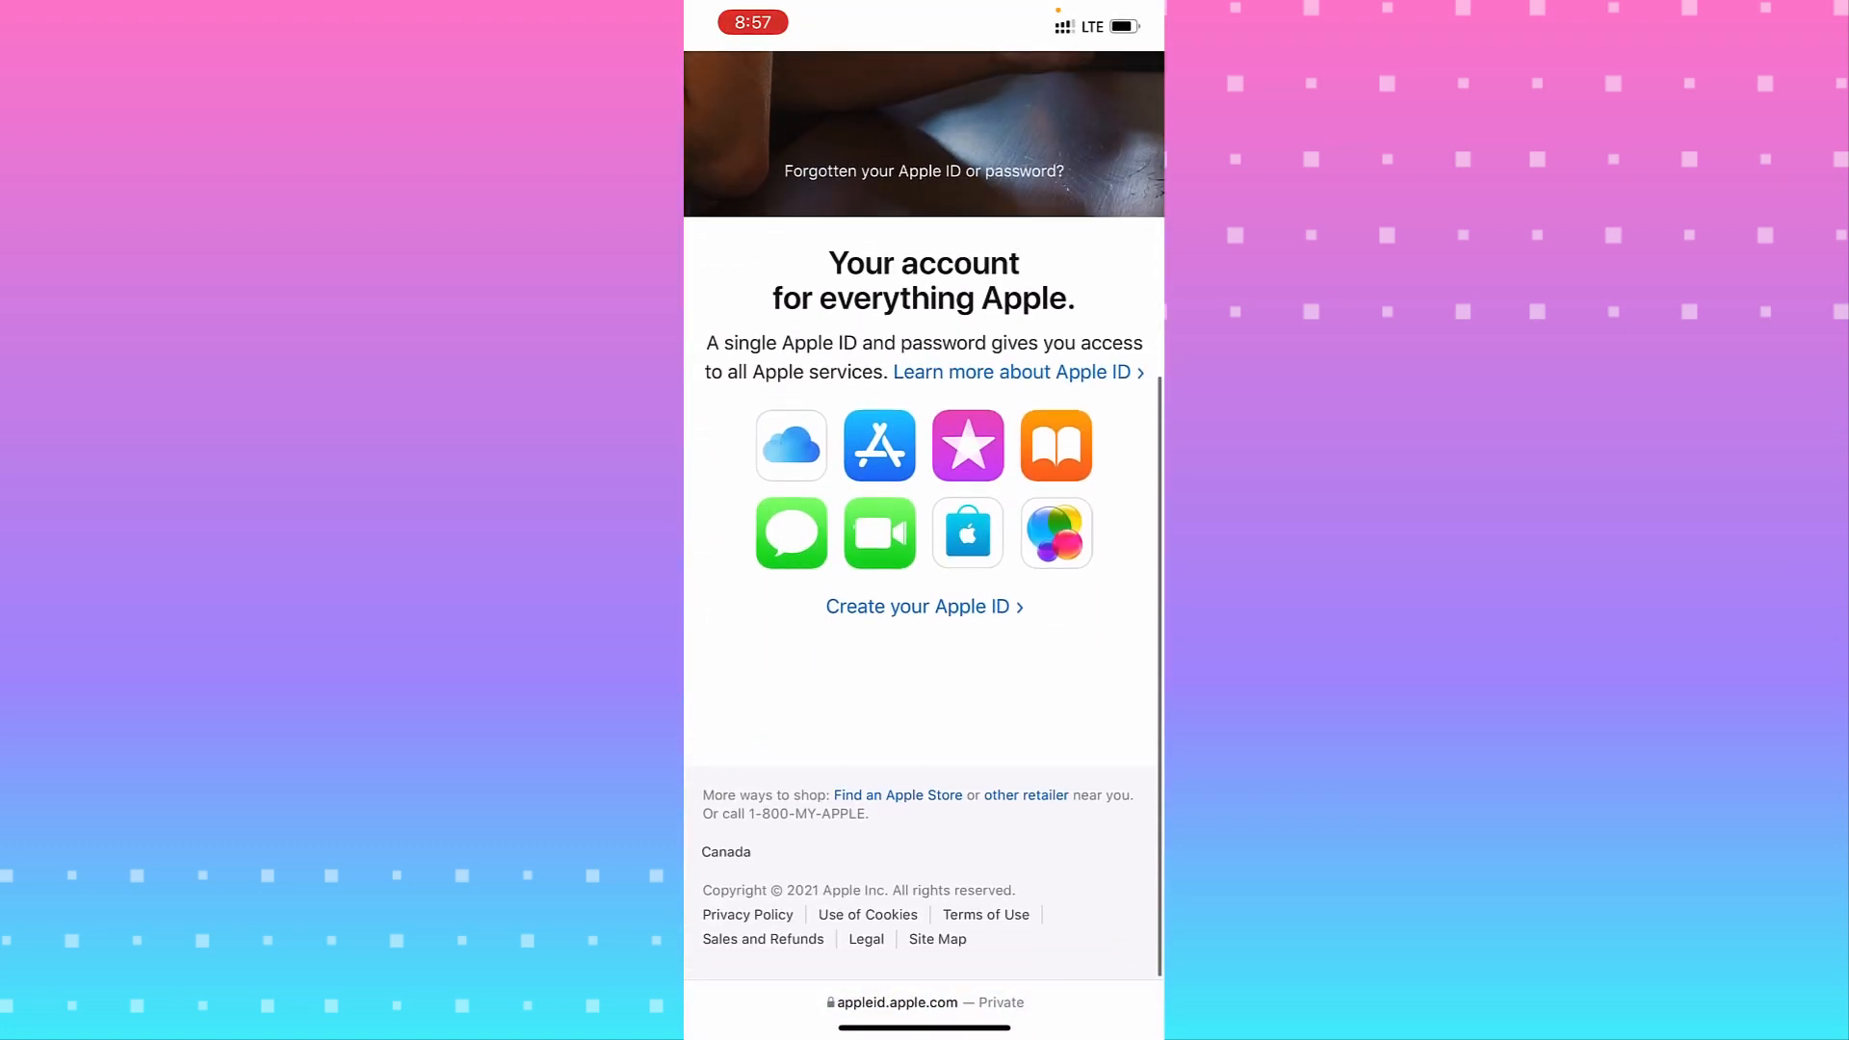
{"action": "scroll", "coordinate": [925, 520], "scroll_direction": "up", "scroll_amount": 10}
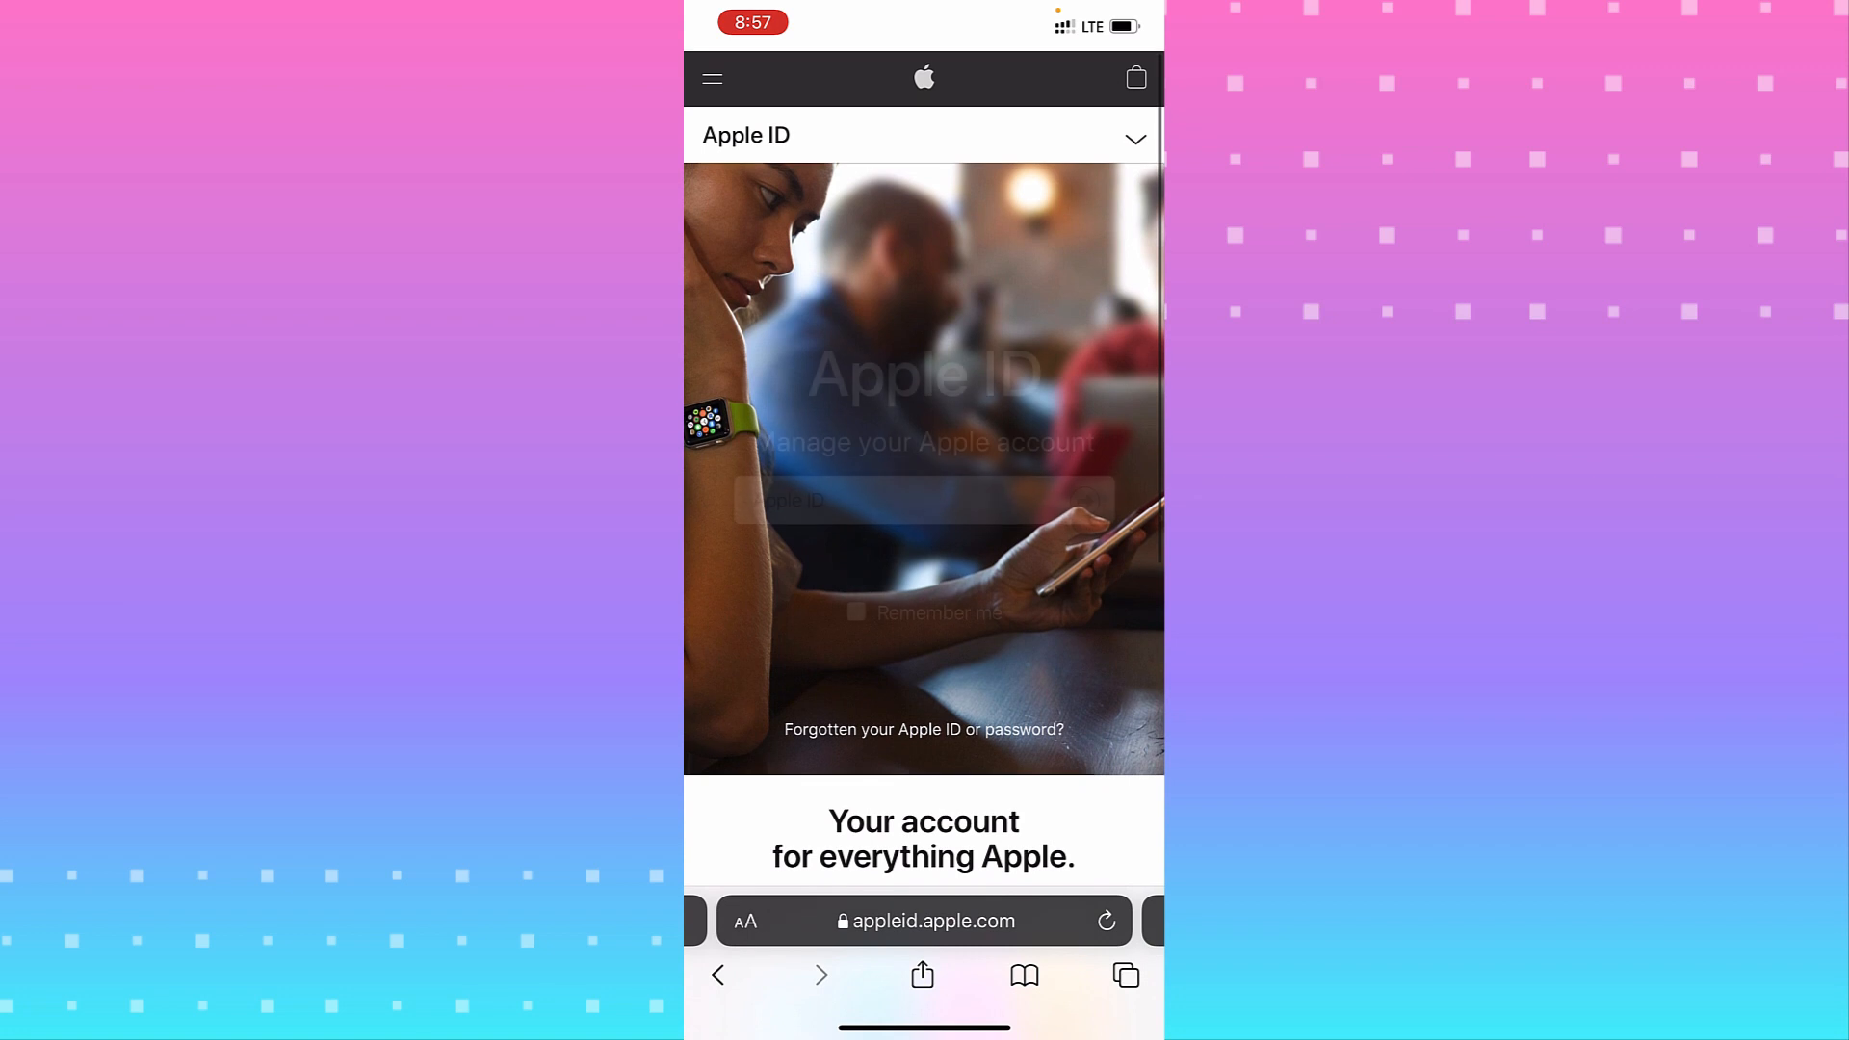
{"action": "left_click", "coordinate": [1137, 137]}
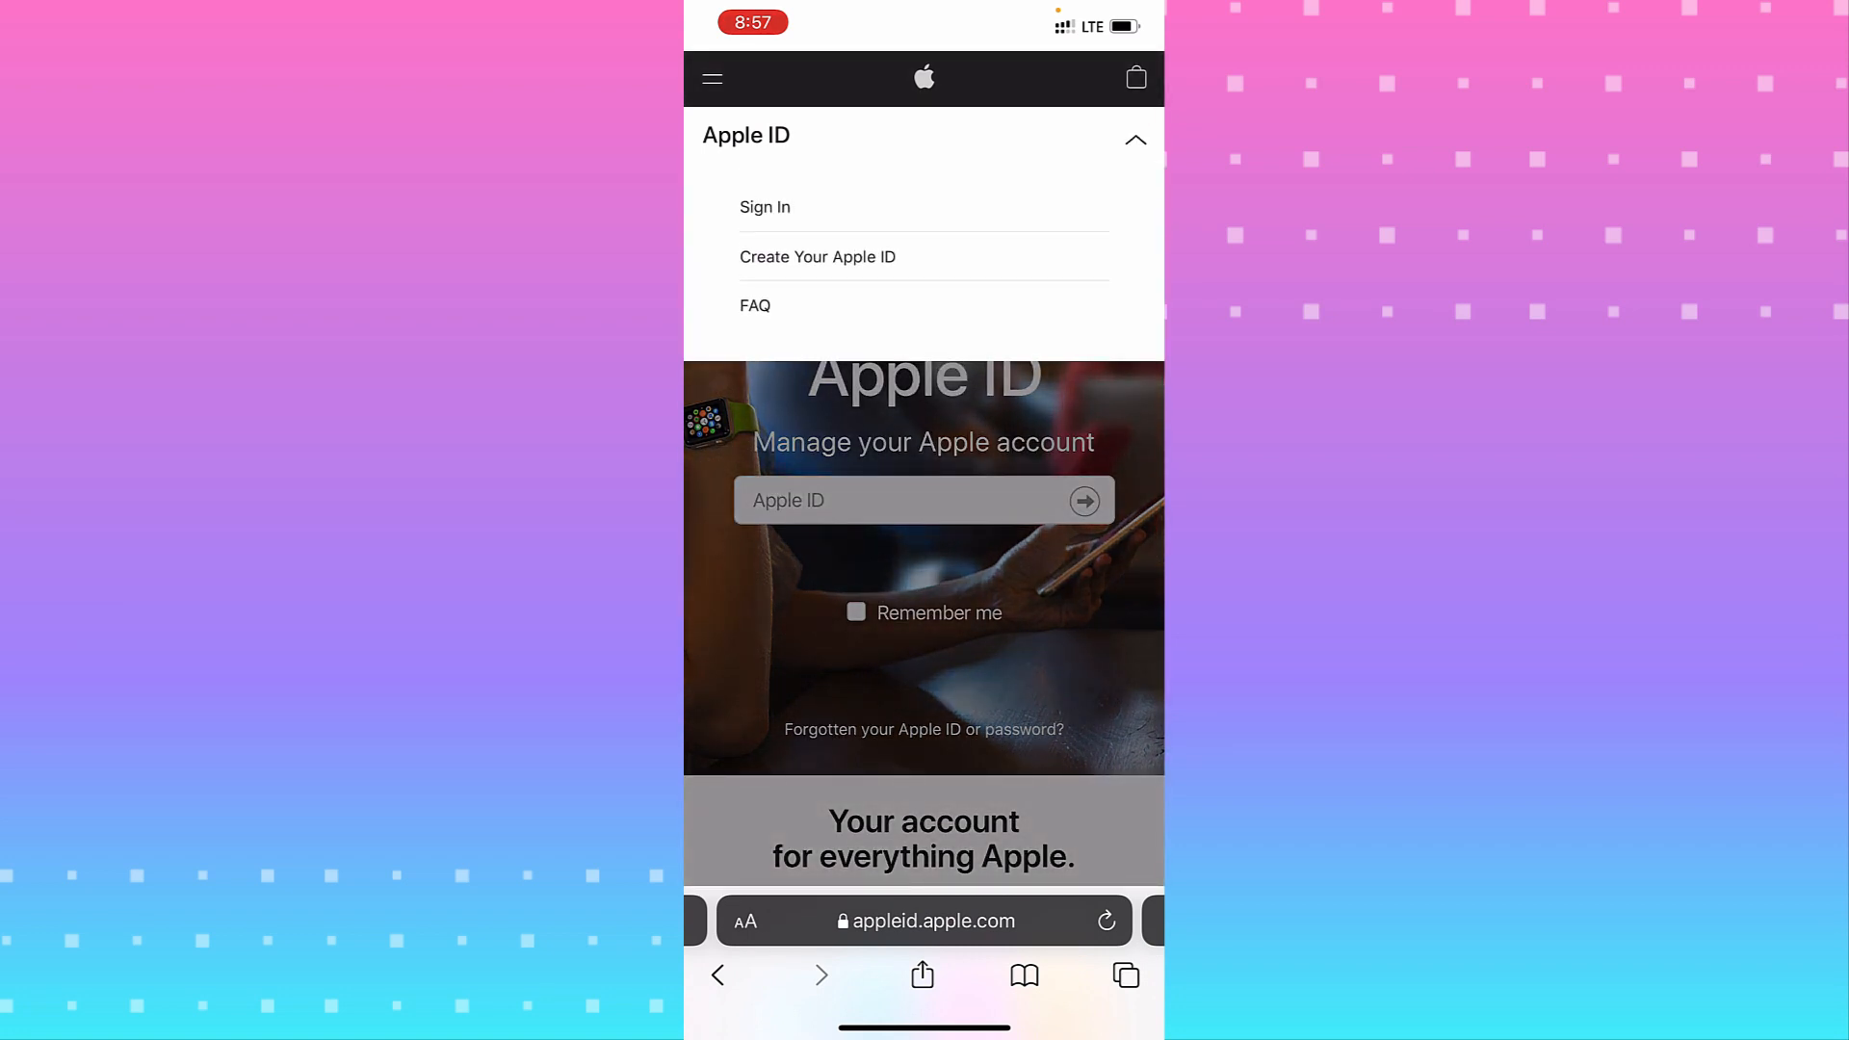
{"action": "left_click", "coordinate": [763, 207]}
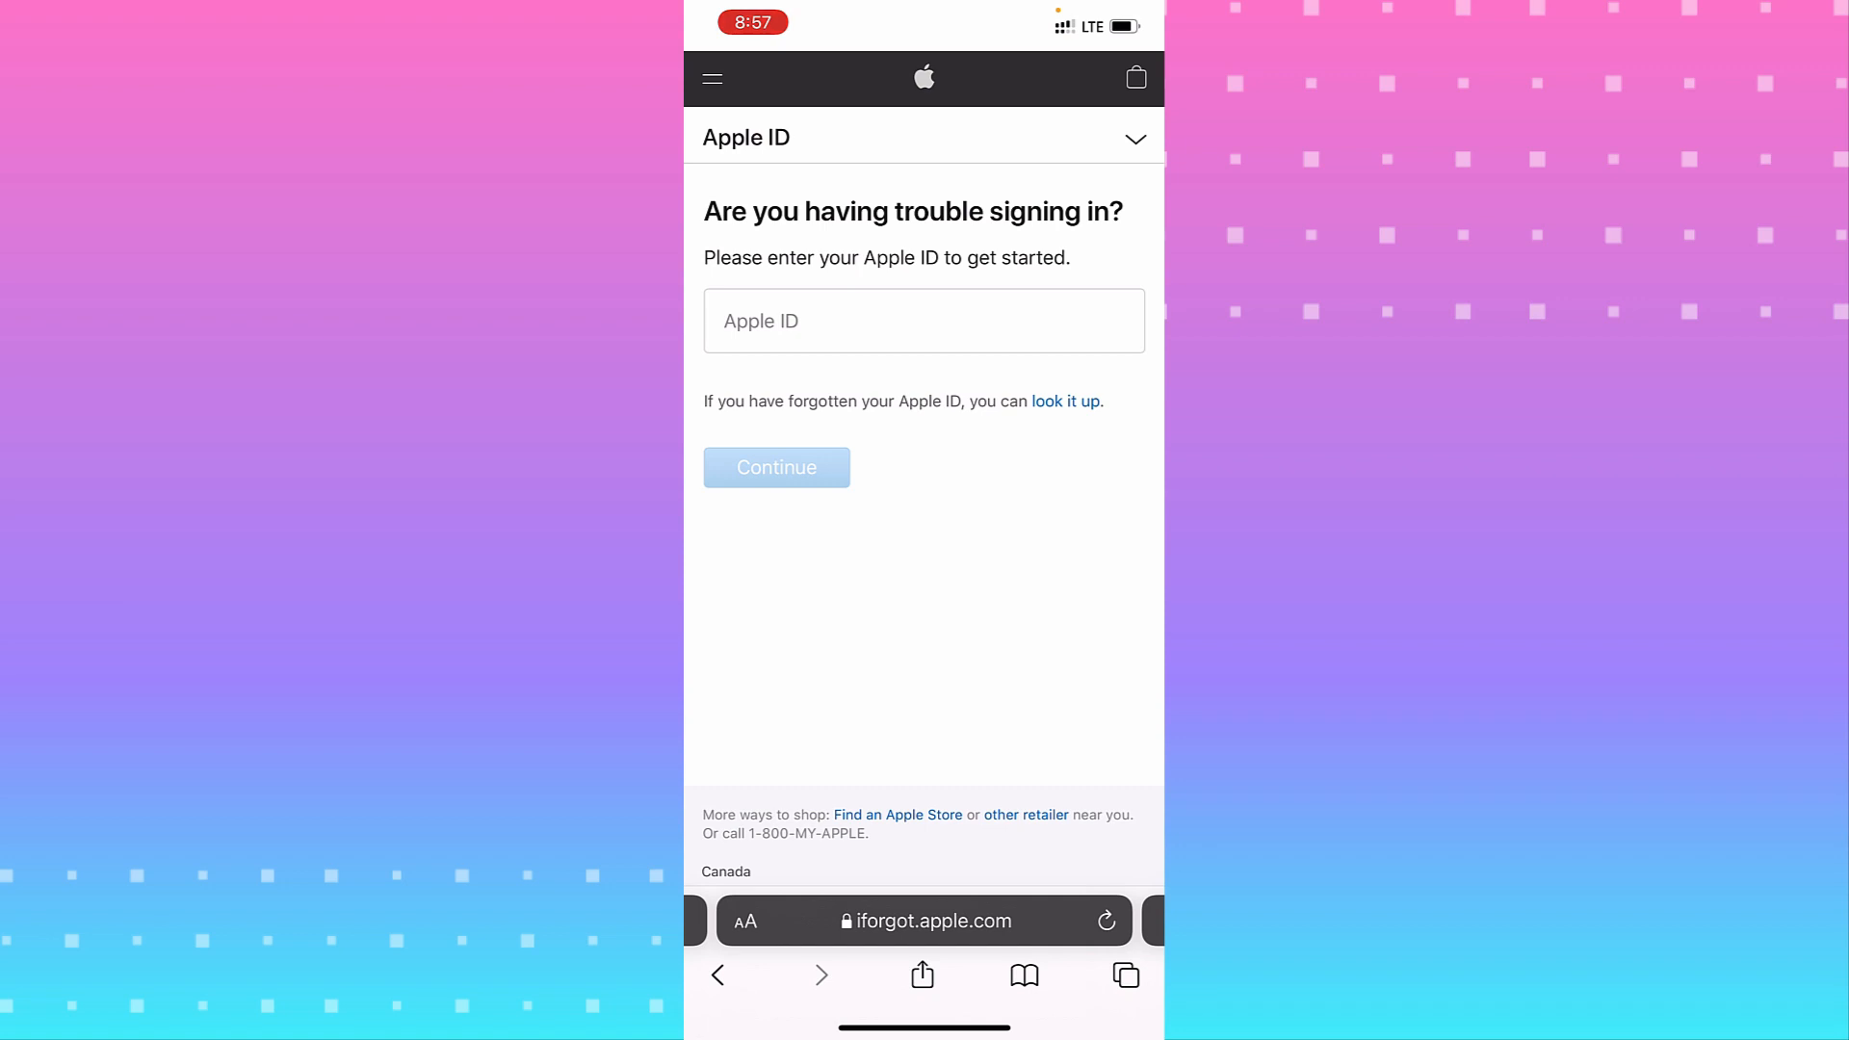
Tap into the Apple ID field on iforgot.apple.com, then dismiss the keyboard leaving it empty
{"action": "left_click", "coordinate": [923, 320]}
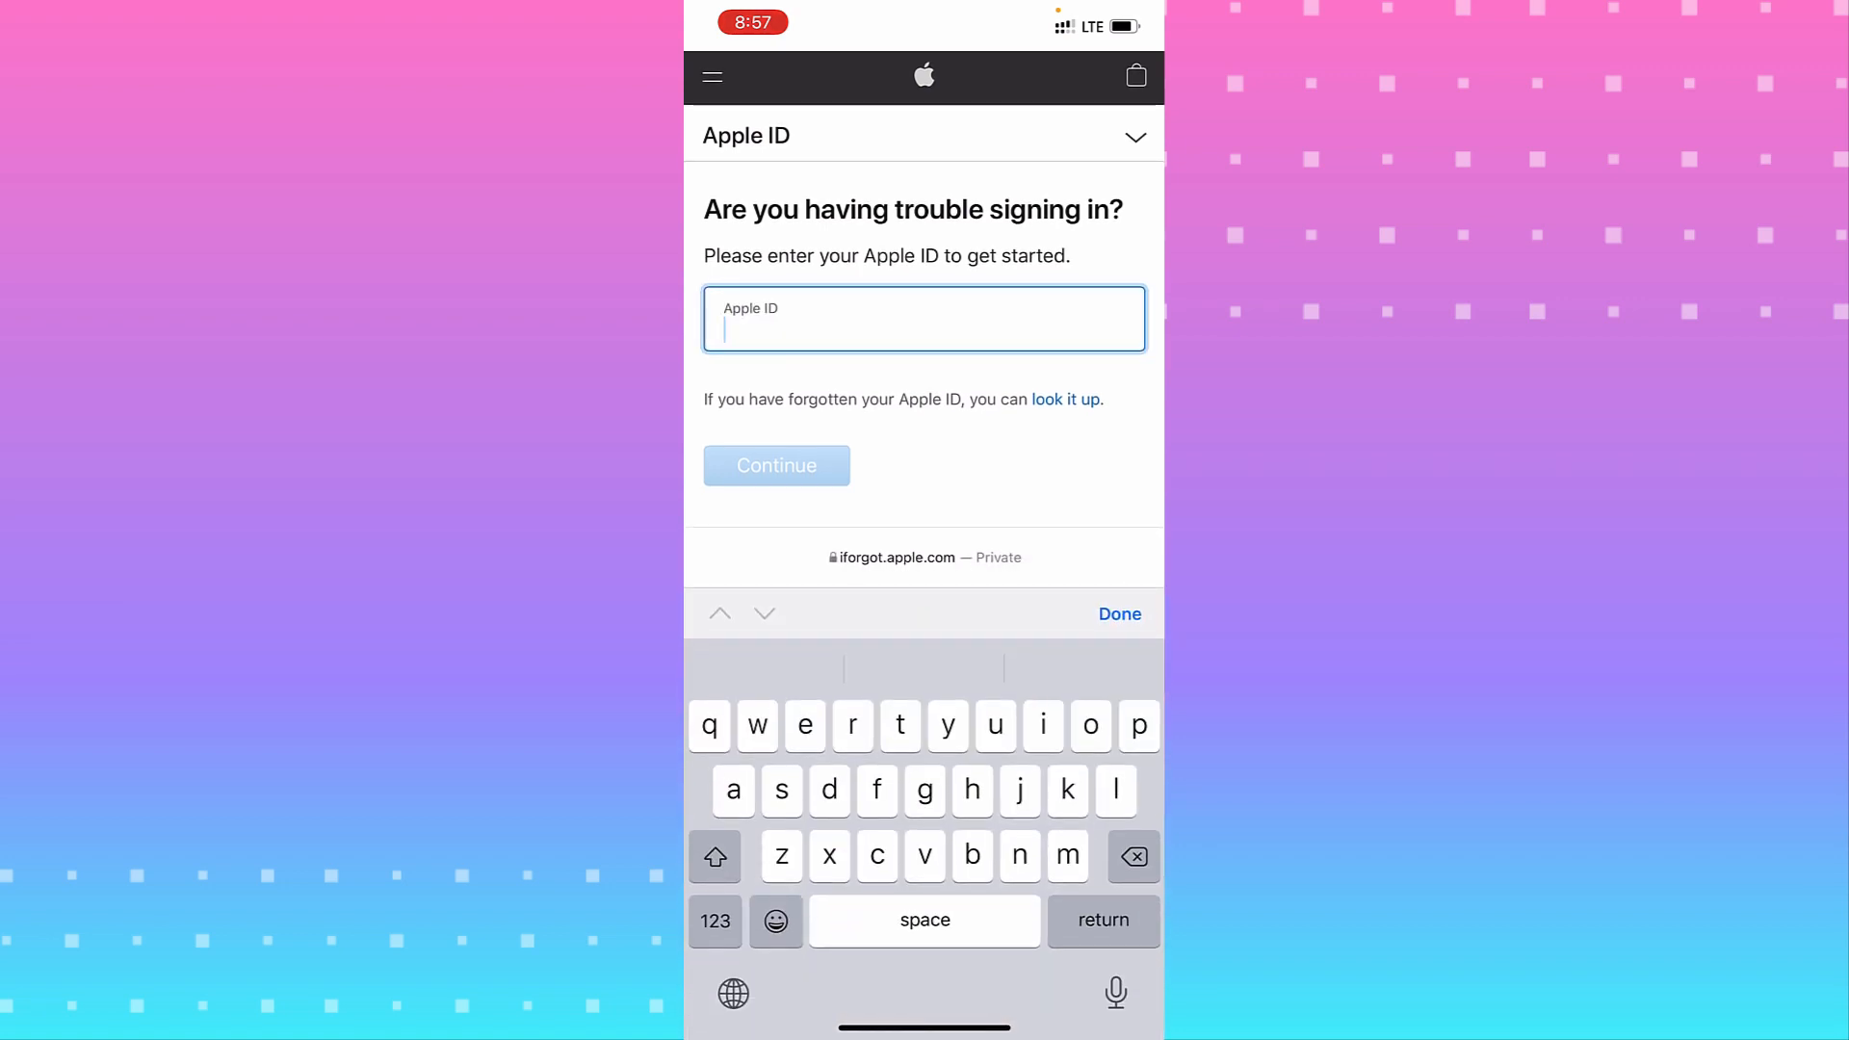
{"action": "left_click", "coordinate": [1119, 613]}
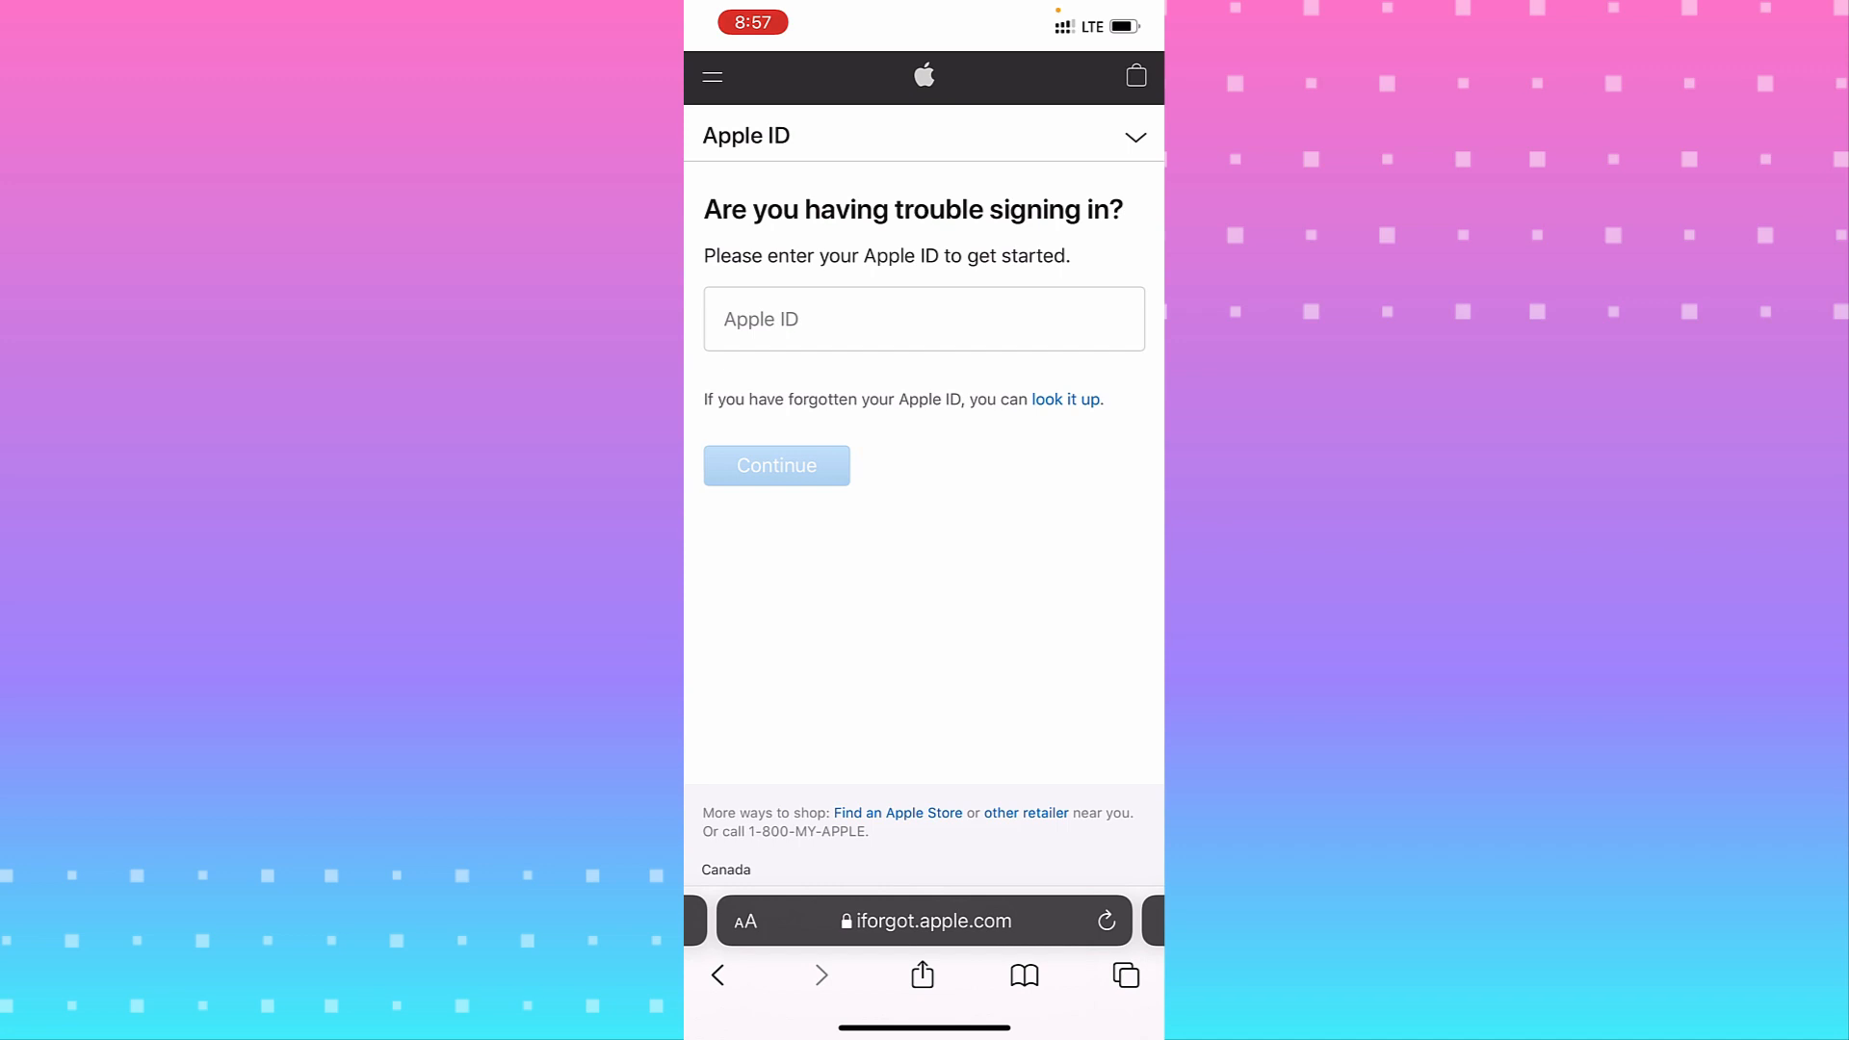
Swipe up to leave Safari and move to the second home screen page
{"action": "left_click_drag", "start_coordinate": [925, 1027], "coordinate": [925, 650]}
{"action": "mouse_move", "coordinate": [780, 722]}
{"action": "left_mouse_down"}
{"action": "mouse_move", "coordinate": [1098, 722]}
{"action": "mouse_move", "coordinate": [780, 723]}
{"action": "left_mouse_up"}
{"action": "left_click_drag", "start_coordinate": [1097, 723], "coordinate": [780, 722]}
In Settings, go to the Apple ID account banner and its Password & Security page
{"action": "left_click", "coordinate": [978, 615]}
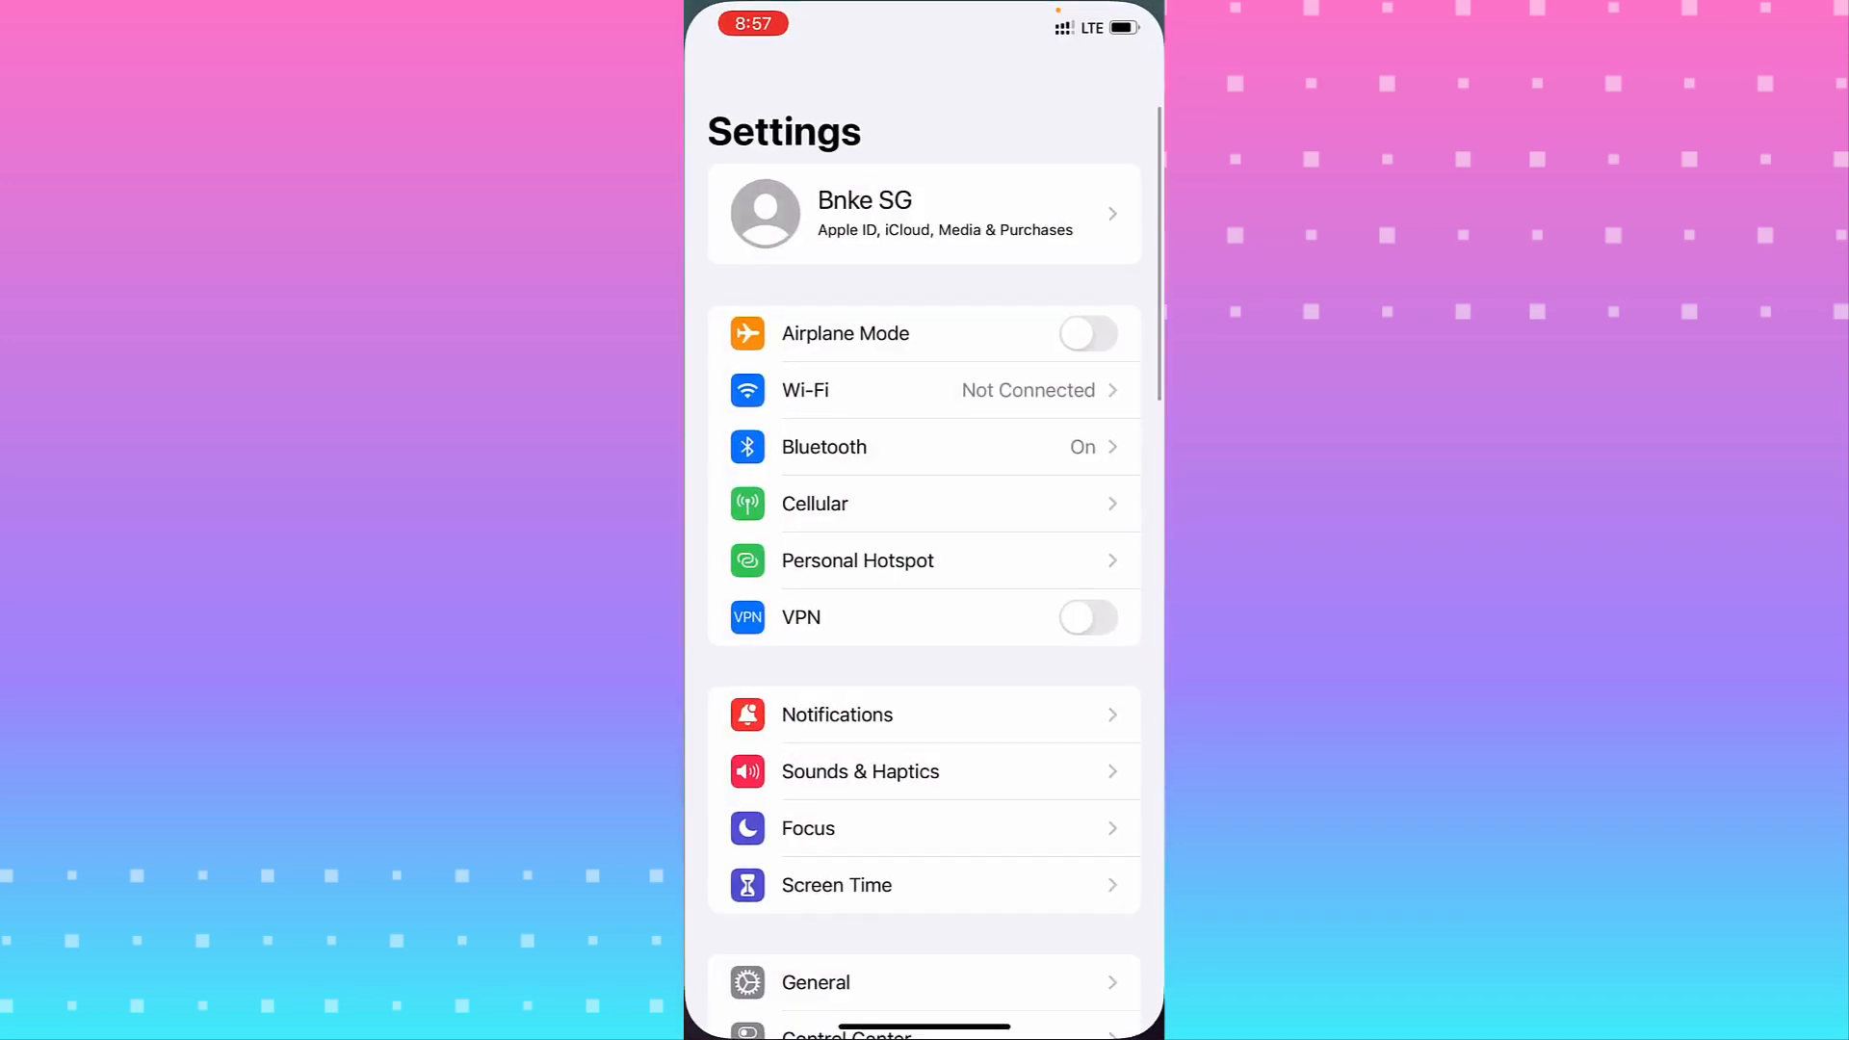
{"action": "left_click", "coordinate": [925, 213]}
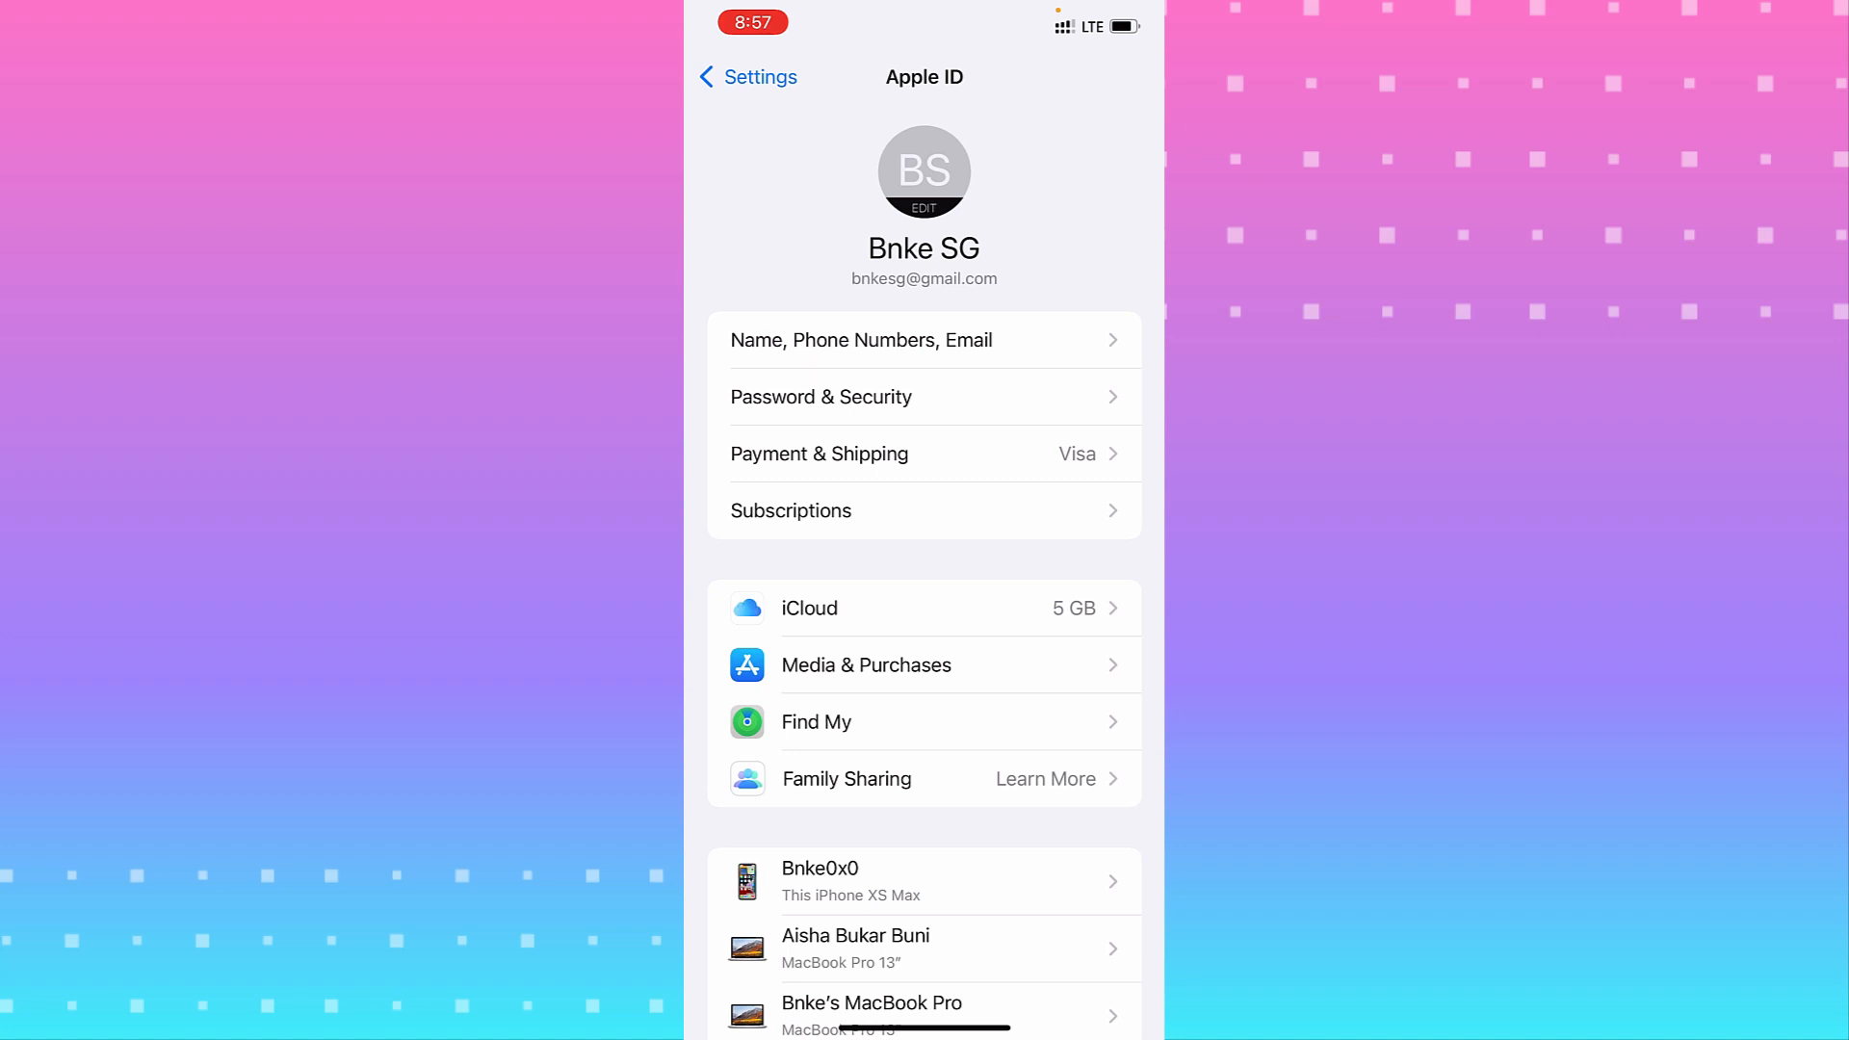
{"action": "left_click", "coordinate": [820, 397]}
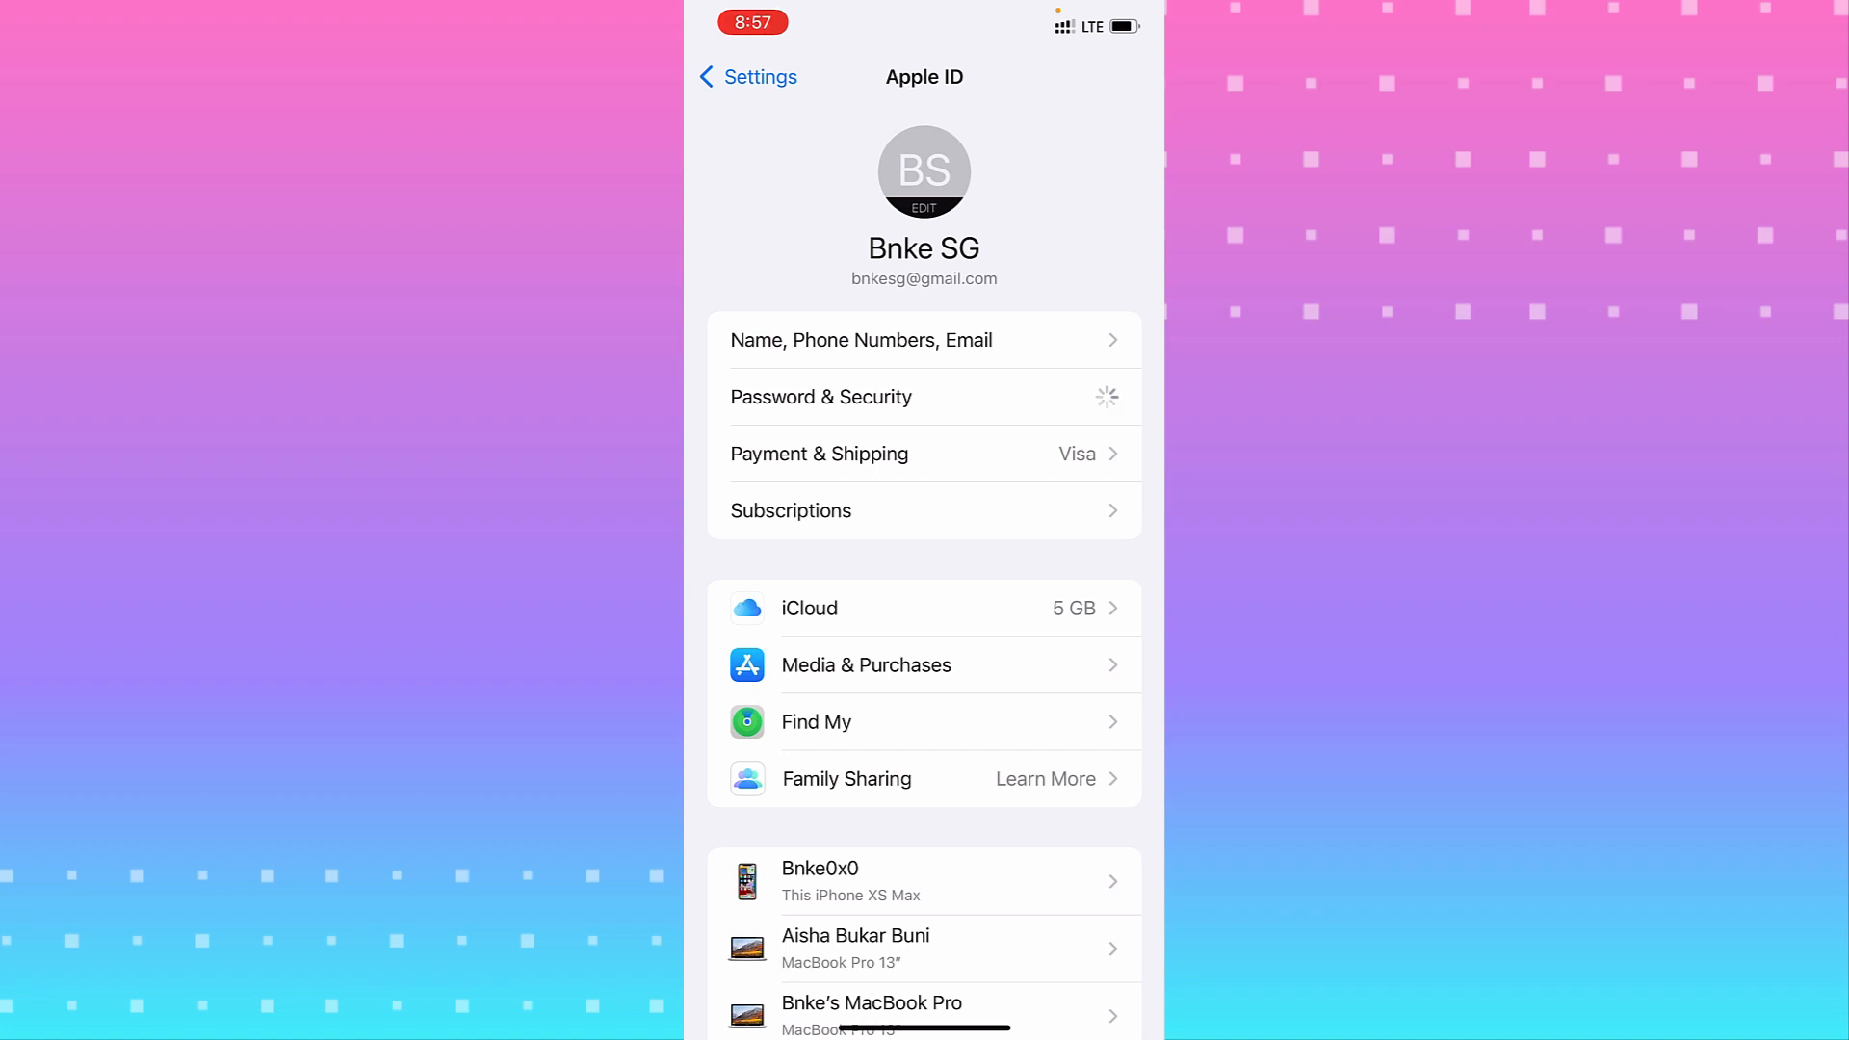